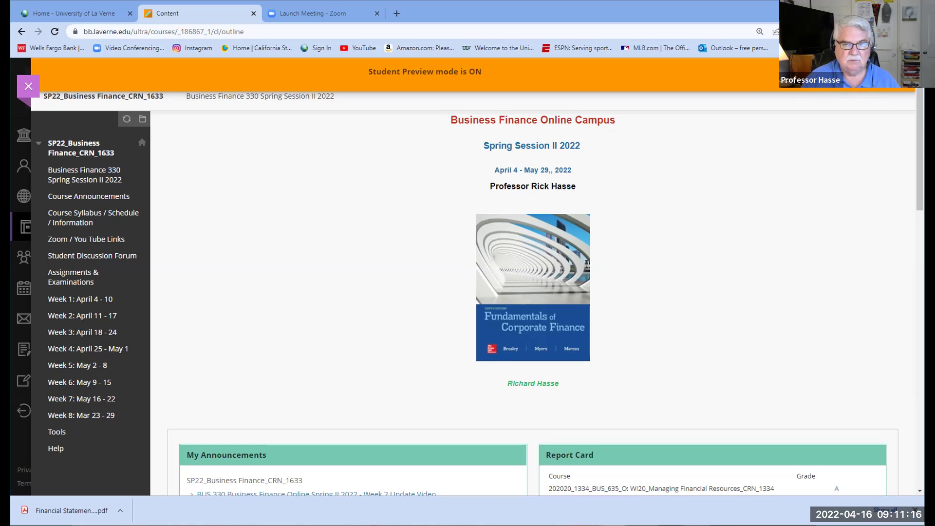
Step: Open Assignment #1: Introduction to Finance and try the Browse Local Files picker, cancelling without attaching
{"action": "left_click", "coordinate": [61, 285]}
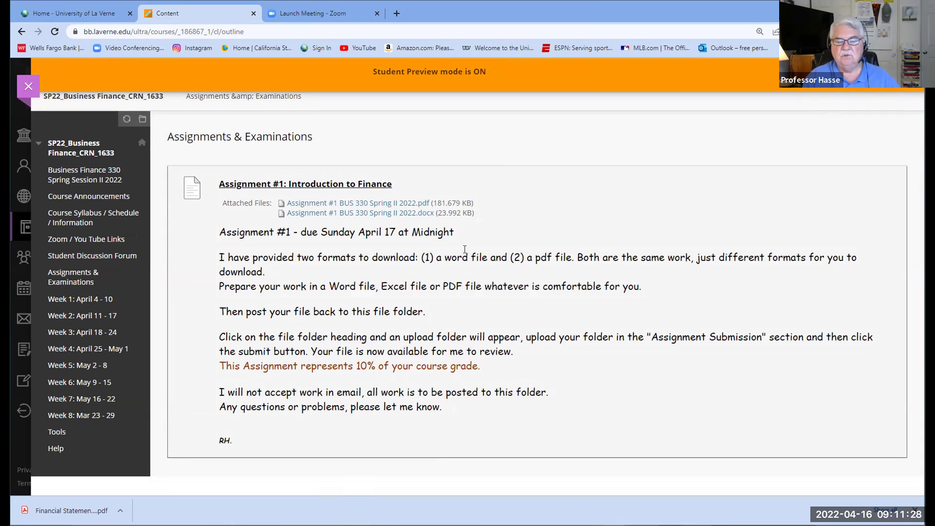
{"action": "left_click", "coordinate": [302, 184]}
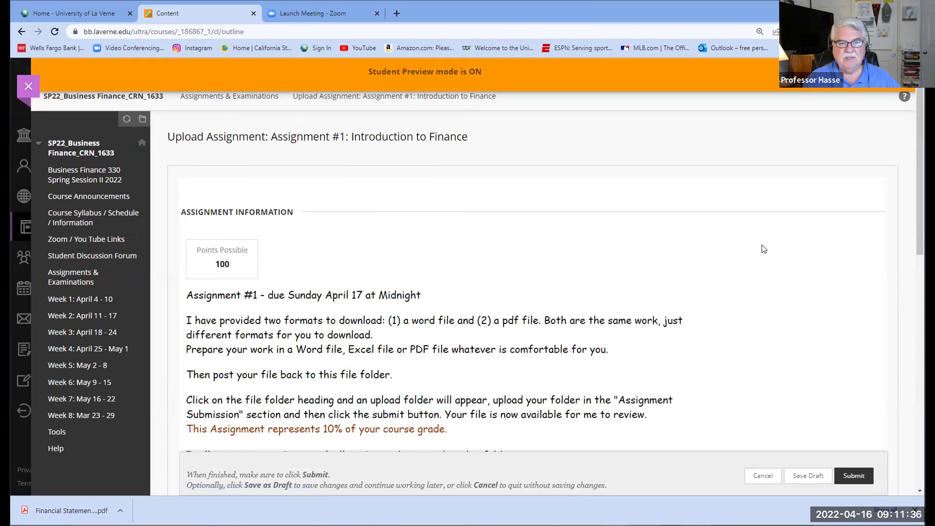
{"action": "scroll", "coordinate": [763, 249], "scroll_direction": "down", "scroll_amount": 6}
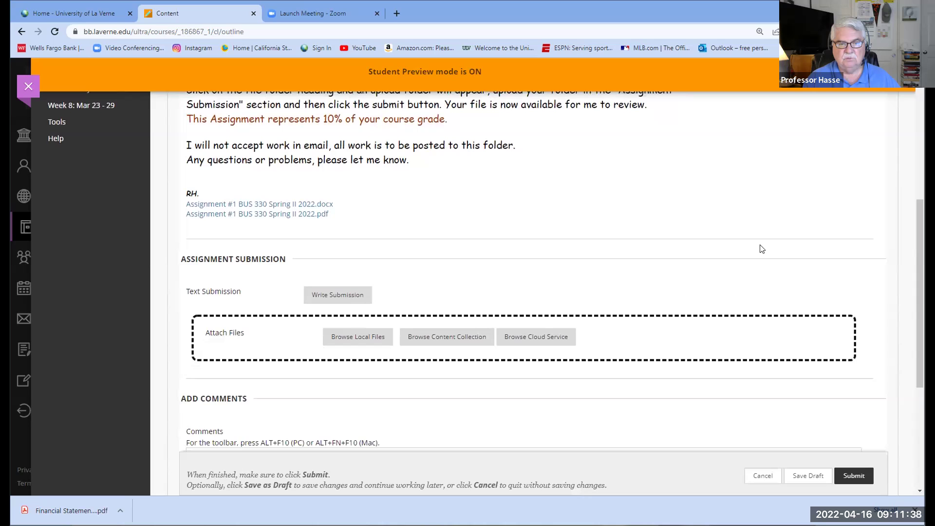
{"action": "scroll", "coordinate": [740, 249], "scroll_direction": "up", "scroll_amount": 1}
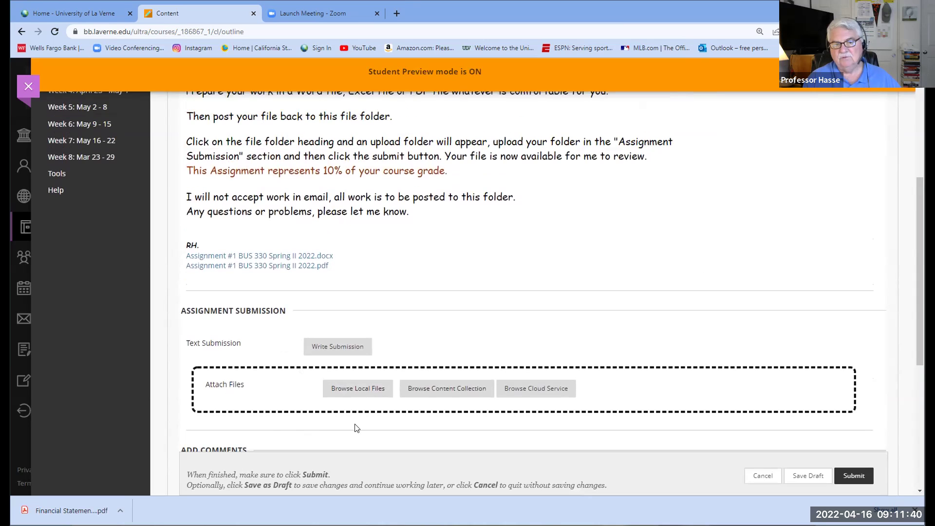
{"action": "left_click", "coordinate": [358, 389]}
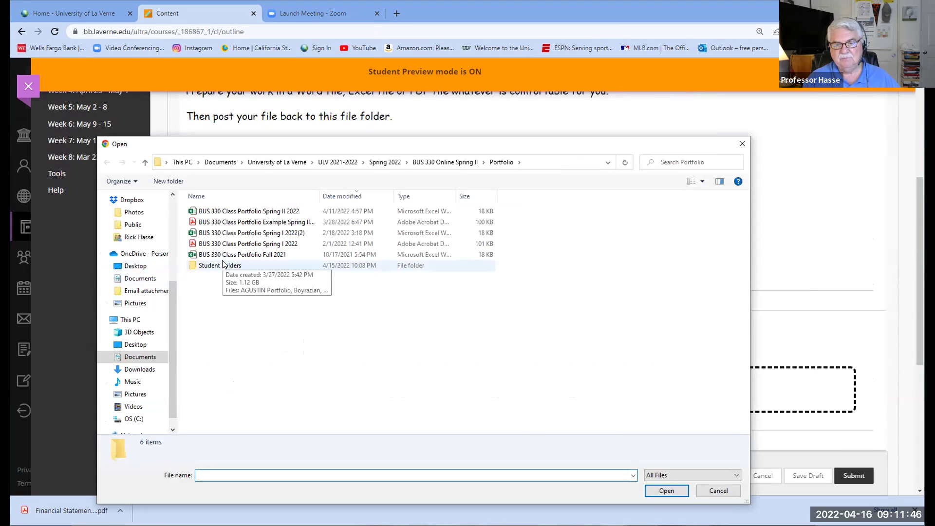
{"action": "left_click", "coordinate": [726, 492]}
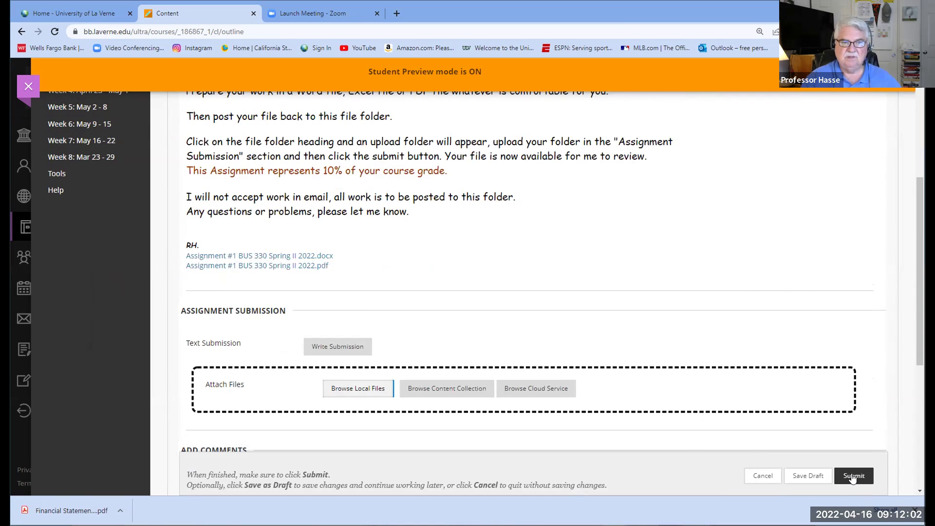
Step: Cancel the Upload Assignment page without submitting Assignment #1
{"action": "scroll", "coordinate": [340, 441], "scroll_direction": "up", "scroll_amount": 4}
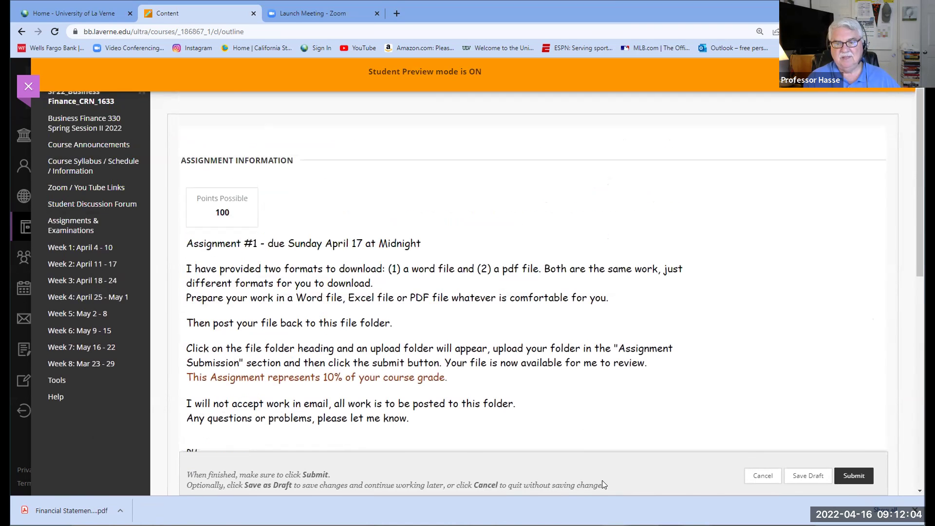
{"action": "left_click", "coordinate": [761, 479]}
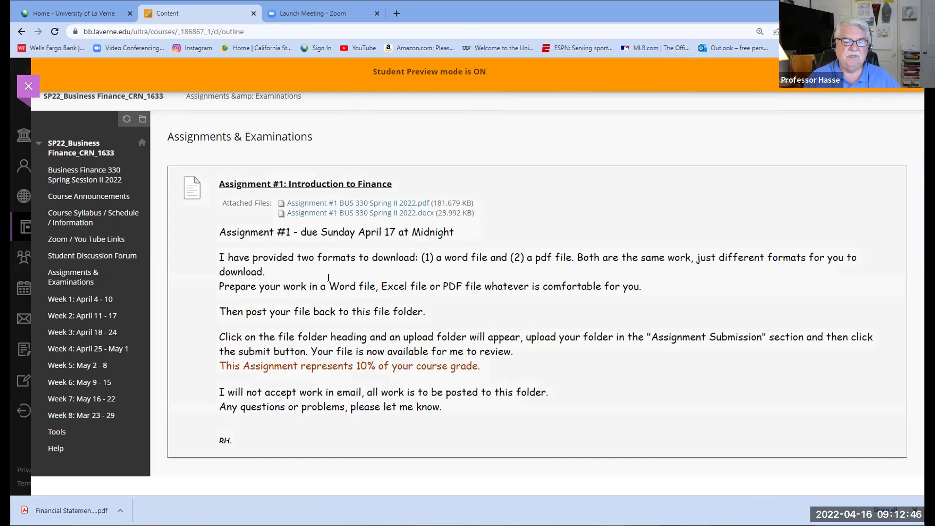
Step: Open Week 2: April 11 - 17 from the left course menu
{"action": "left_click", "coordinate": [55, 317]}
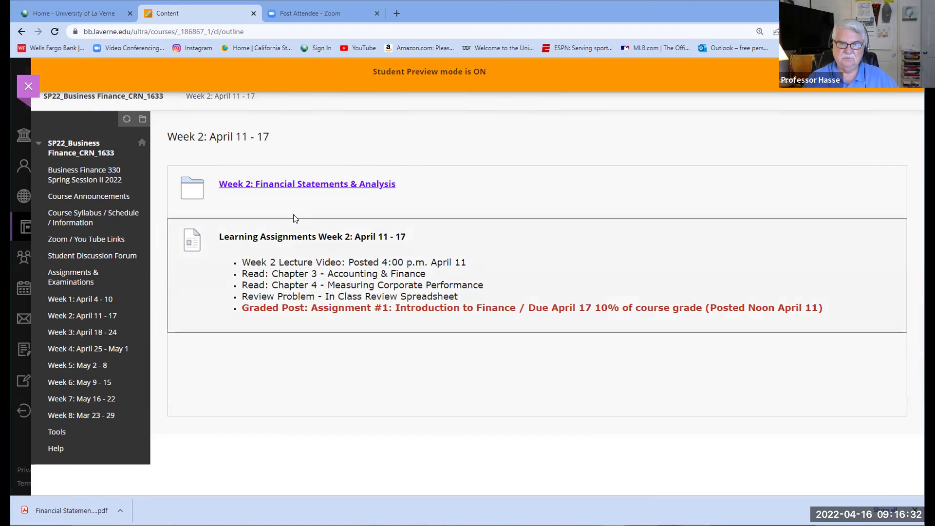
Step: Open the Week 2: Financial Statements & Analysis folder and scroll through its agenda, review problems and files
{"action": "left_click", "coordinate": [289, 185]}
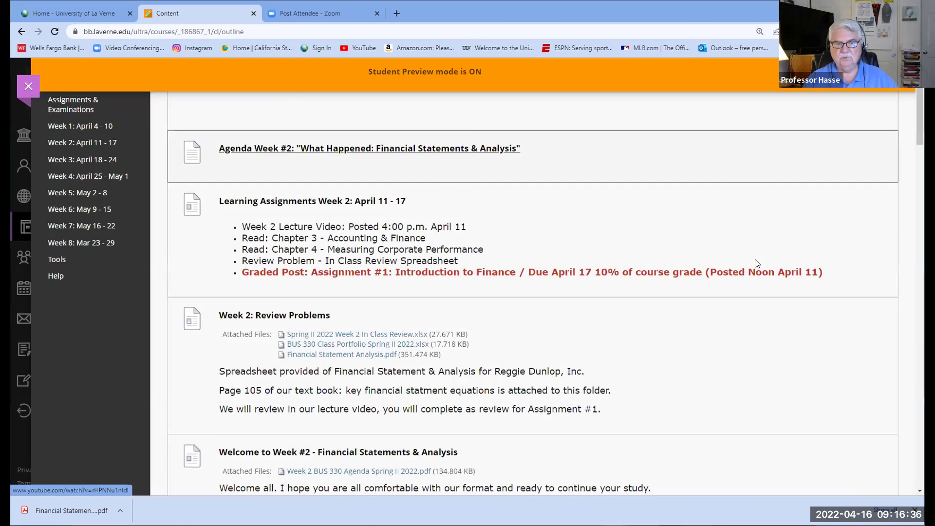
{"action": "scroll", "coordinate": [692, 306], "scroll_direction": "down", "scroll_amount": 3}
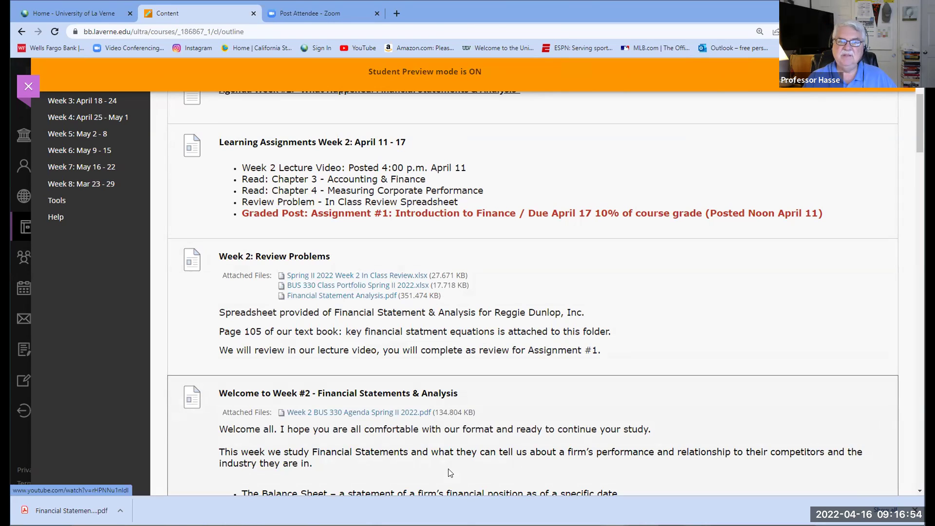
{"action": "scroll", "coordinate": [503, 484], "scroll_direction": "up", "scroll_amount": 1}
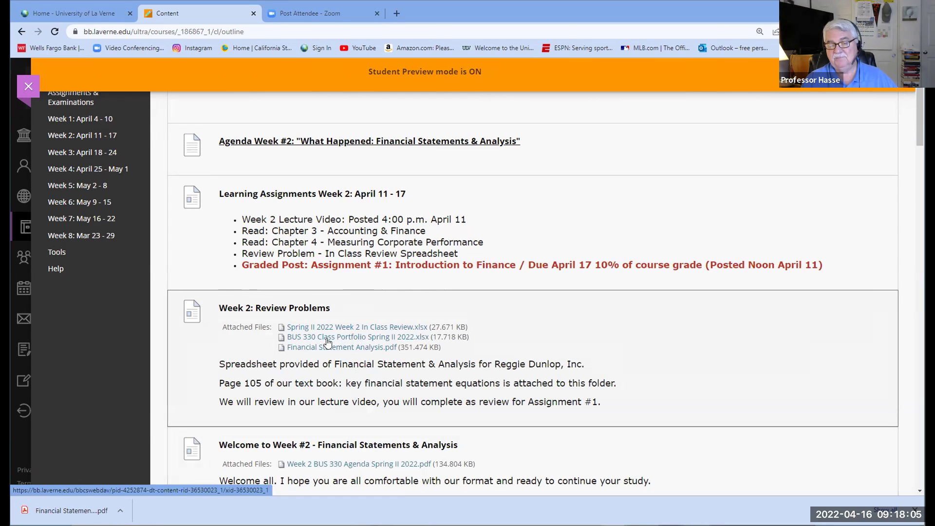
{"action": "scroll", "coordinate": [328, 343], "scroll_direction": "up", "scroll_amount": 1}
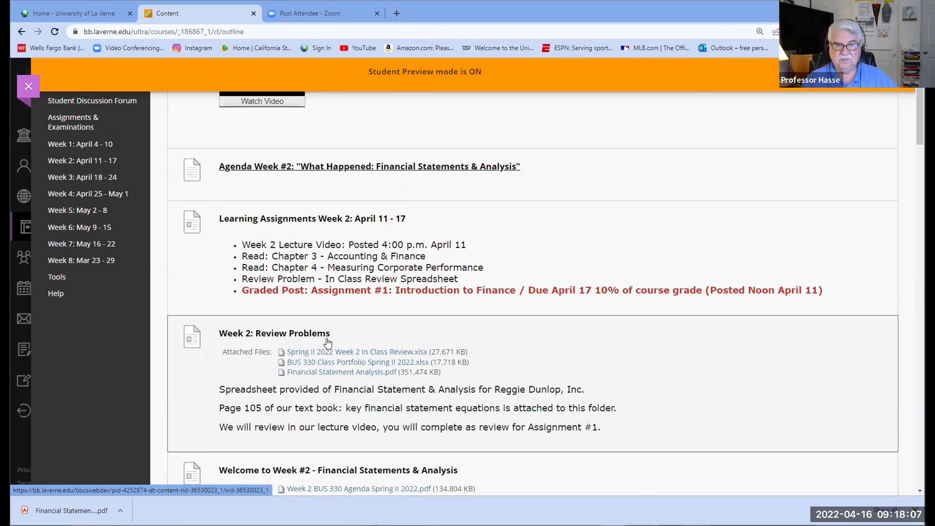
{"action": "scroll", "coordinate": [419, 370], "scroll_direction": "down", "scroll_amount": 2}
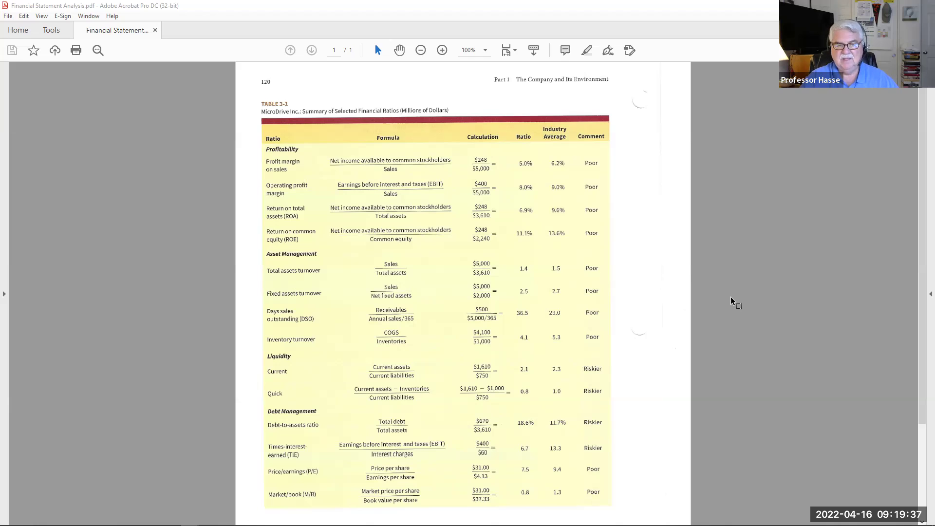
{"action": "scroll", "coordinate": [714, 320], "scroll_direction": "down", "scroll_amount": 3}
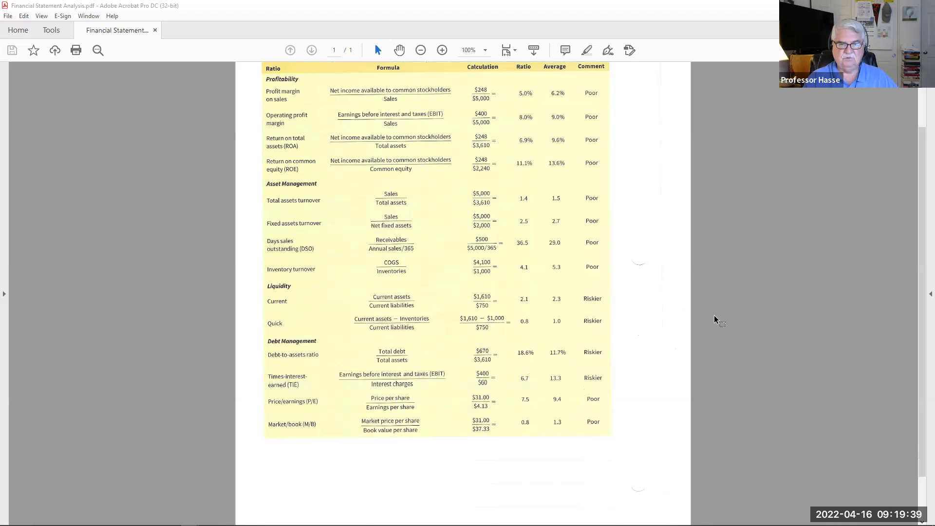
{"action": "scroll", "coordinate": [741, 336], "scroll_direction": "down", "scroll_amount": 2}
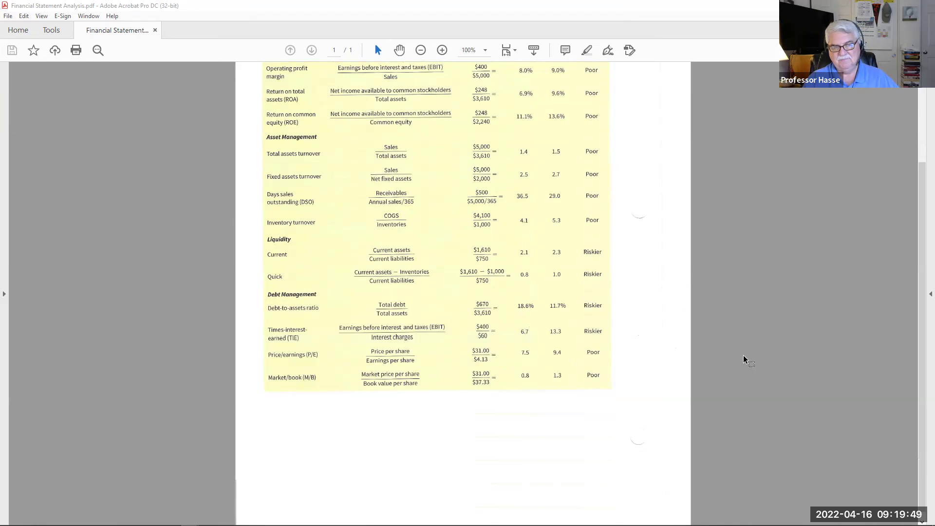
{"action": "scroll", "coordinate": [743, 360], "scroll_direction": "up", "scroll_amount": 4}
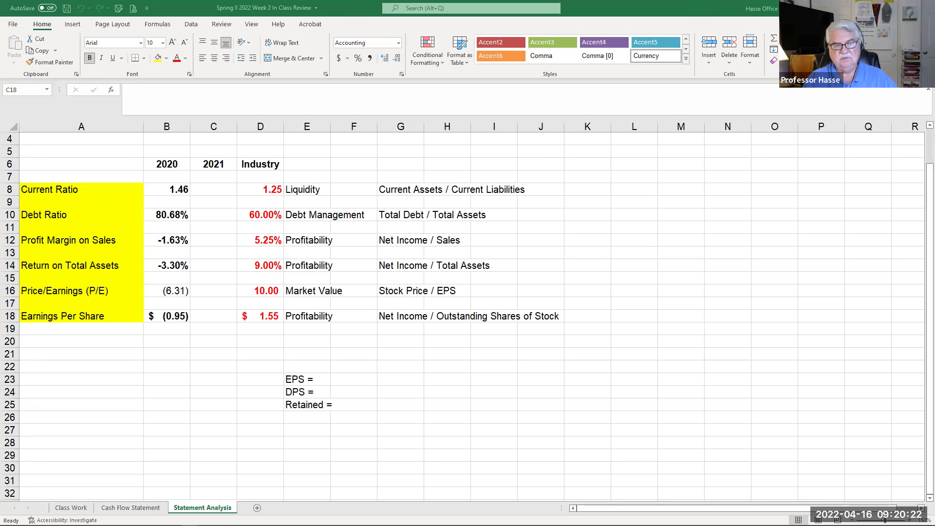
{"action": "key", "text": "alt+Tab"}
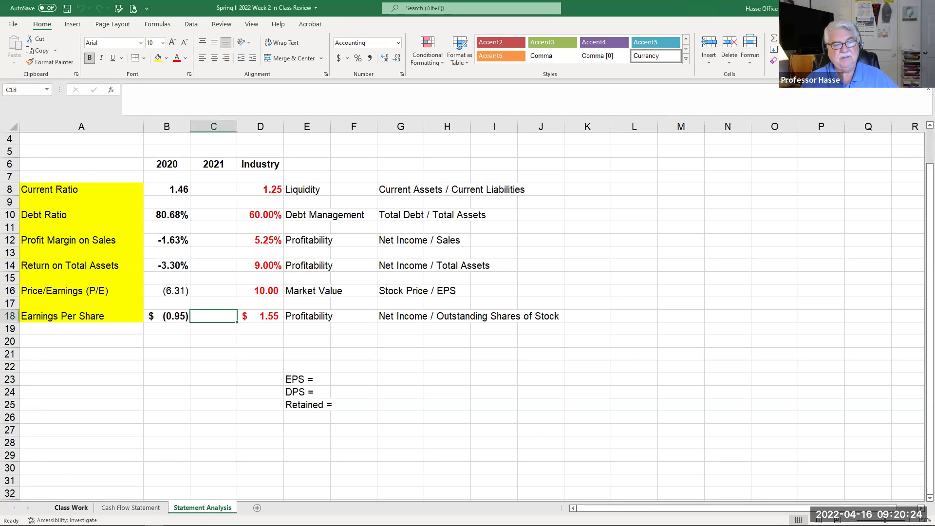
{"action": "key", "text": "ctrl+Page_Up"}
{"action": "key", "text": "ctrl+Page_Up"}
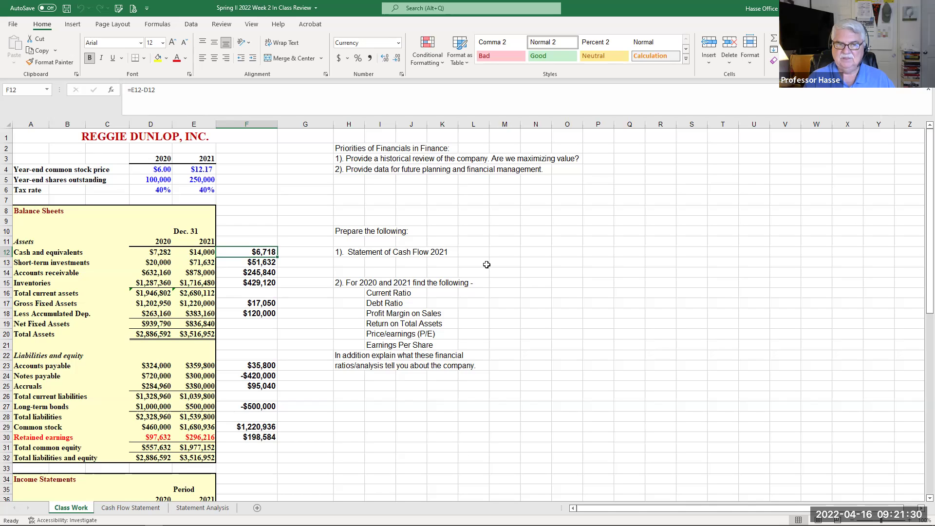
Step: Review the Cash Flow Statement sheet, then go to the Statement Analysis sheet
{"action": "scroll", "coordinate": [336, 245], "scroll_direction": "down", "scroll_amount": 8}
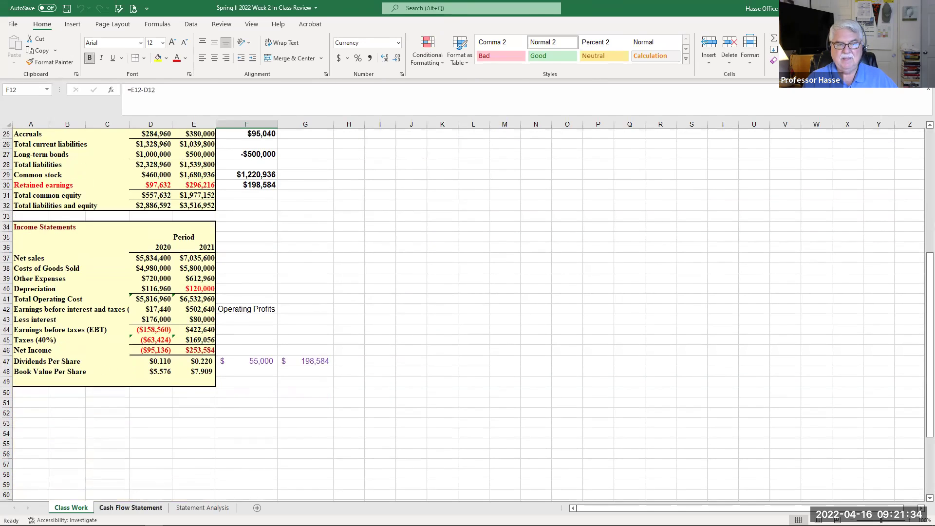
{"action": "left_click", "coordinate": [130, 507]}
{"action": "scroll", "coordinate": [346, 453], "scroll_direction": "up", "scroll_amount": 1}
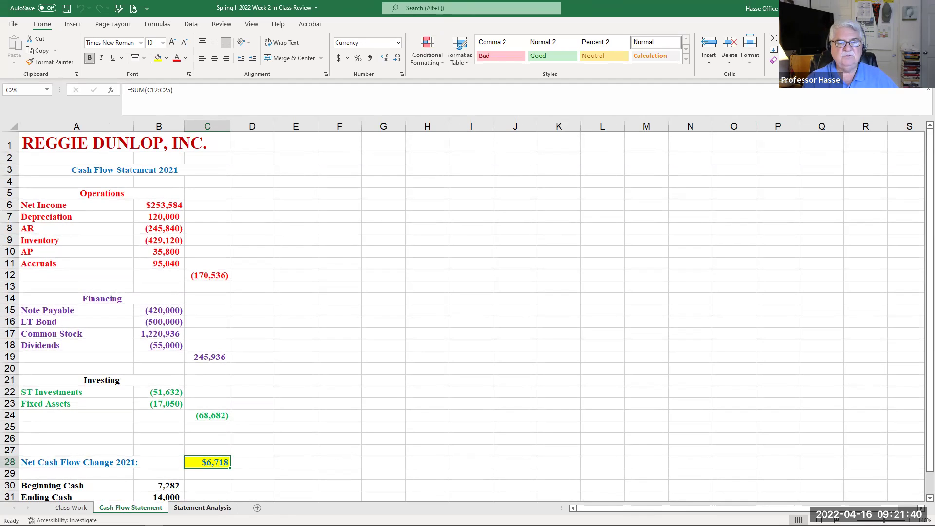
{"action": "left_click", "coordinate": [206, 507]}
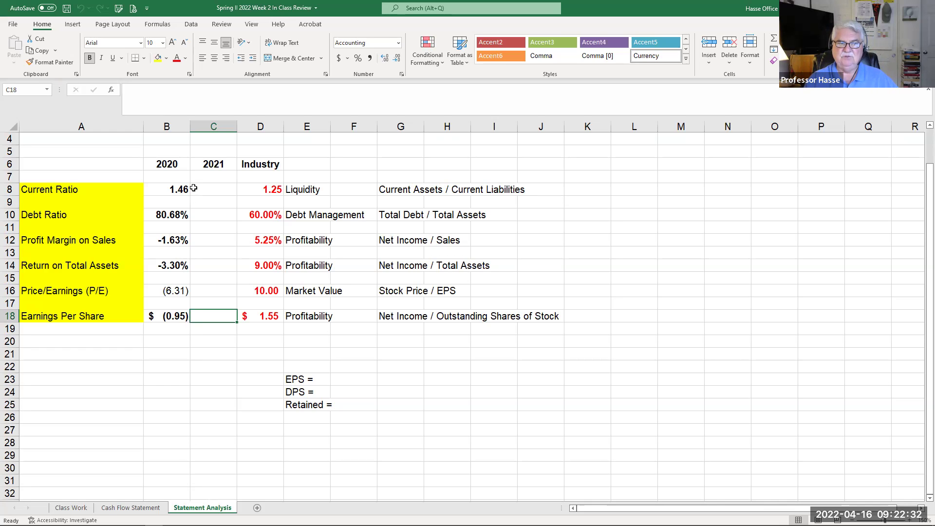
Step: Fill the Current Ratio formula from B8 into C8, giving 2.58 for 2021
{"action": "left_click", "coordinate": [180, 188]}
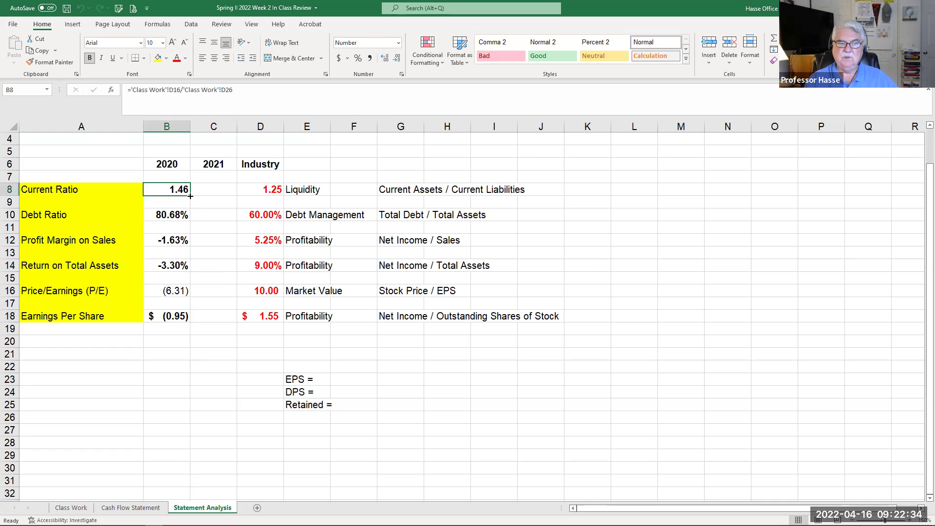
{"action": "left_click_drag", "start_coordinate": [189, 198], "coordinate": [229, 207]}
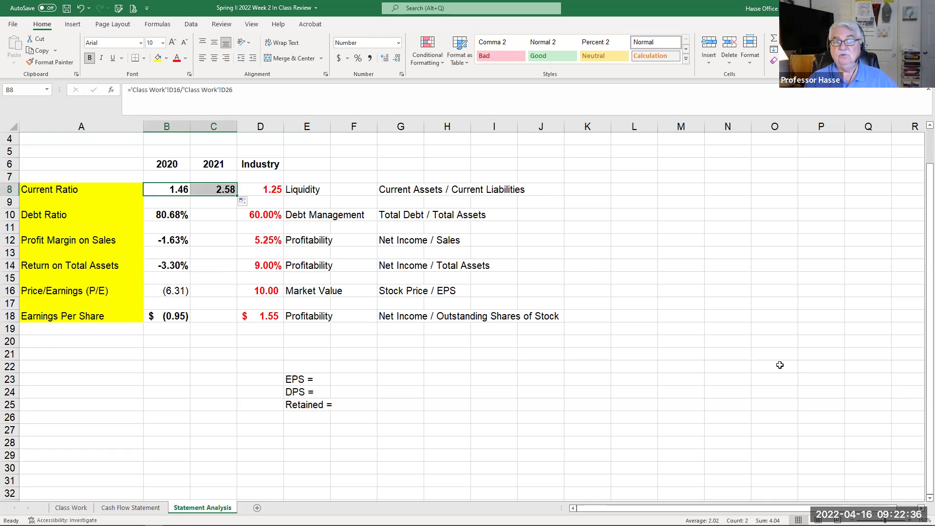
{"action": "left_click", "coordinate": [714, 343]}
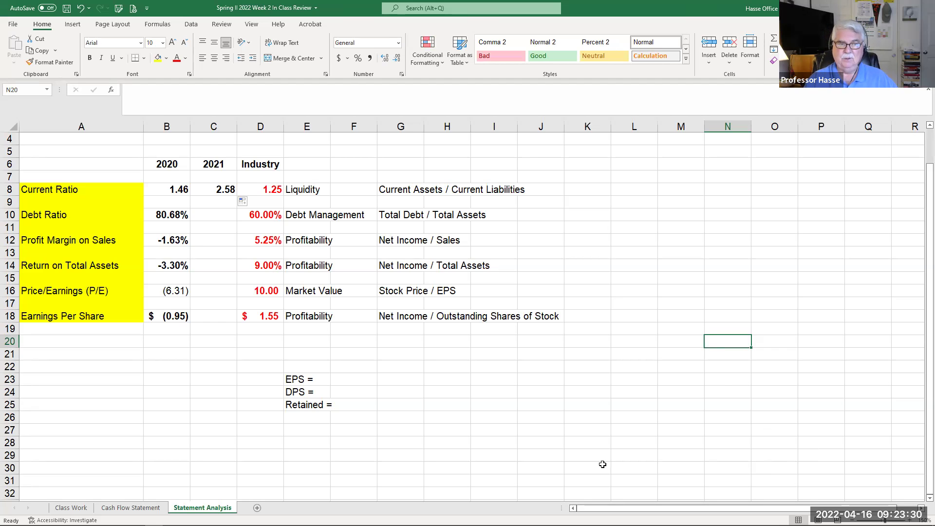
Step: Fill the Debt Ratio formula from B10 into C10, giving 43.78% for 2021
{"action": "left_click", "coordinate": [167, 218]}
{"action": "left_click_drag", "start_coordinate": [190, 221], "coordinate": [227, 223]}
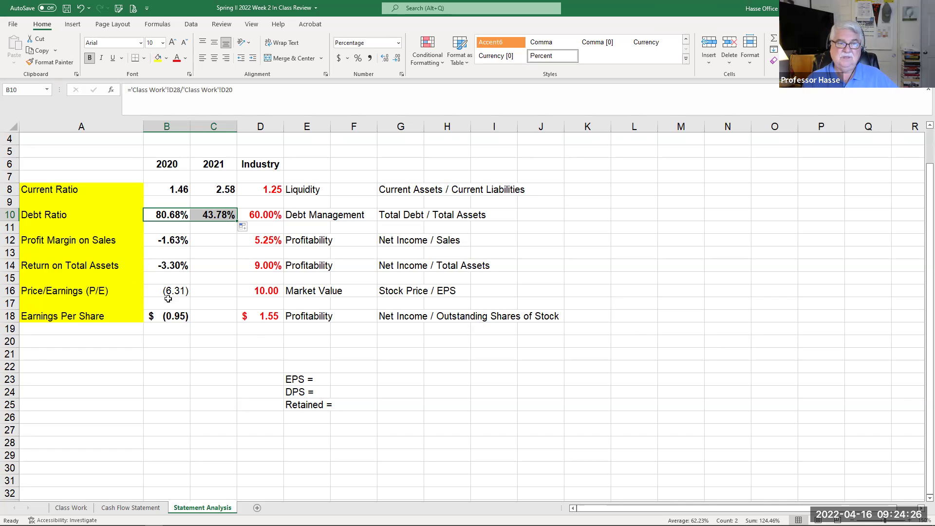
Step: Fill the Profit Margin on Sales formula from B12 into C12, giving 3.60% for 2021
{"action": "left_click", "coordinate": [162, 239]}
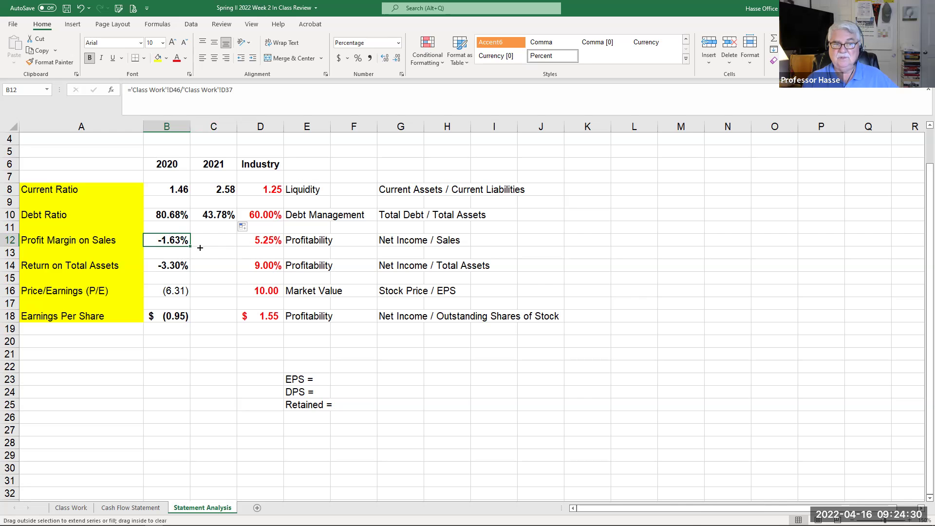
{"action": "left_click_drag", "start_coordinate": [200, 248], "coordinate": [228, 245]}
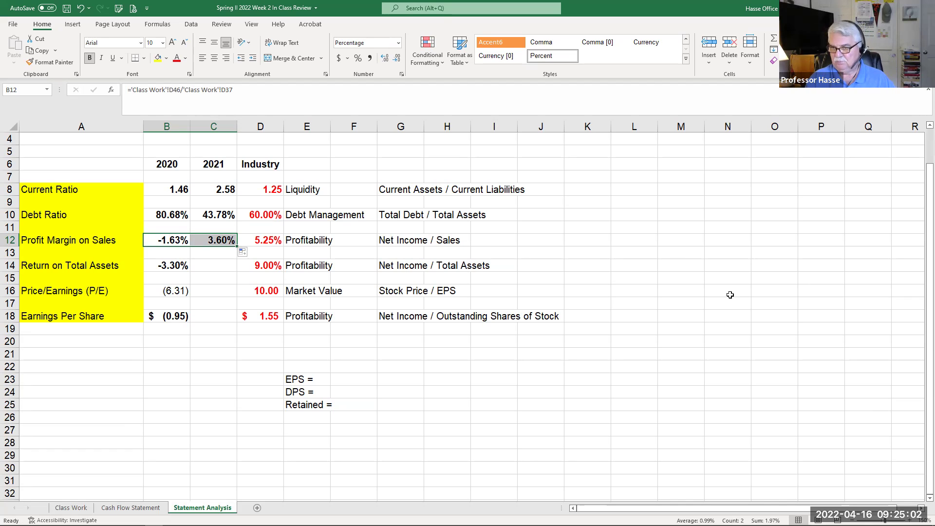
{"action": "left_click", "coordinate": [731, 299]}
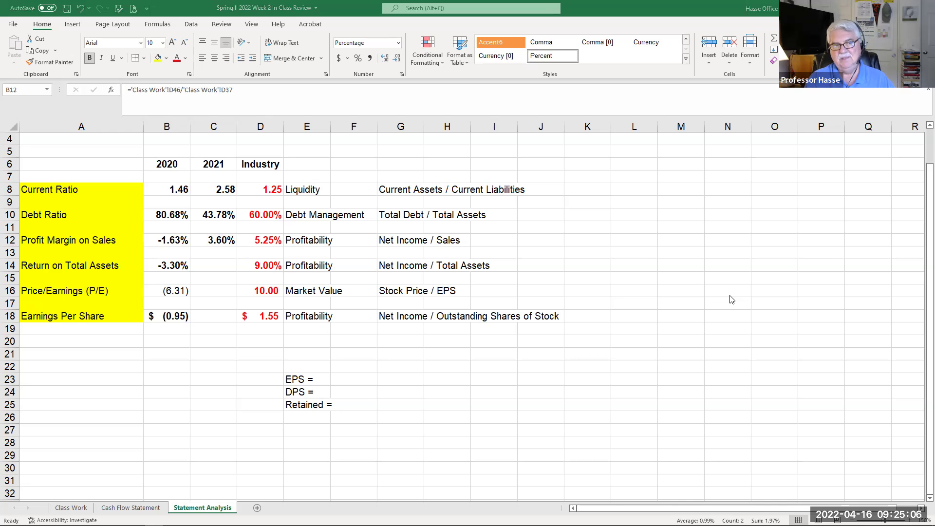
{"action": "left_click", "coordinate": [729, 294]}
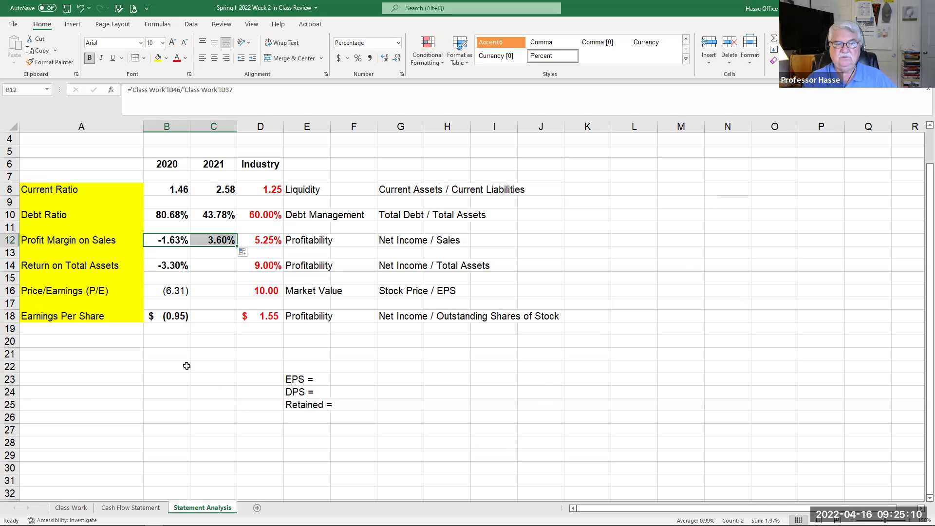
{"action": "left_click", "coordinate": [160, 389]}
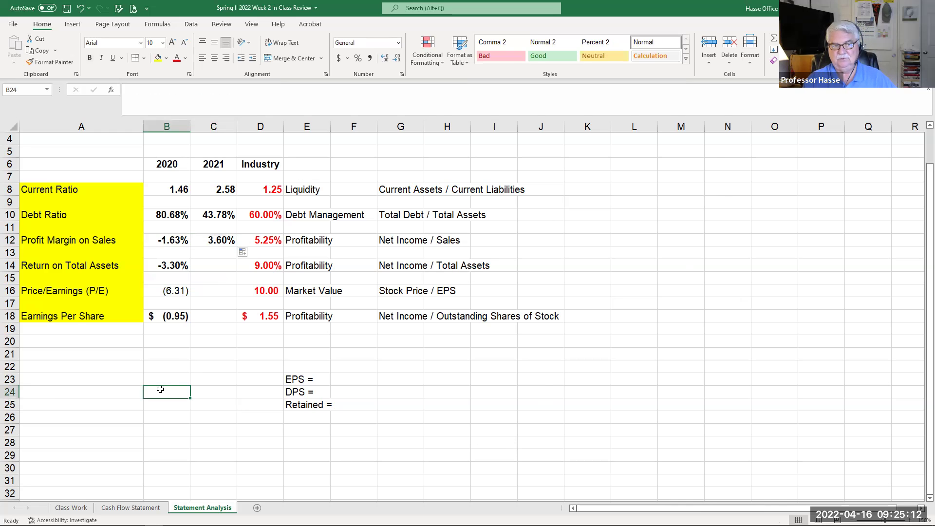
Step: Fill the Return on Total Assets formula from B14 into C14 (7.21%), then select the Earnings Per Share formula
{"action": "left_click", "coordinate": [185, 264]}
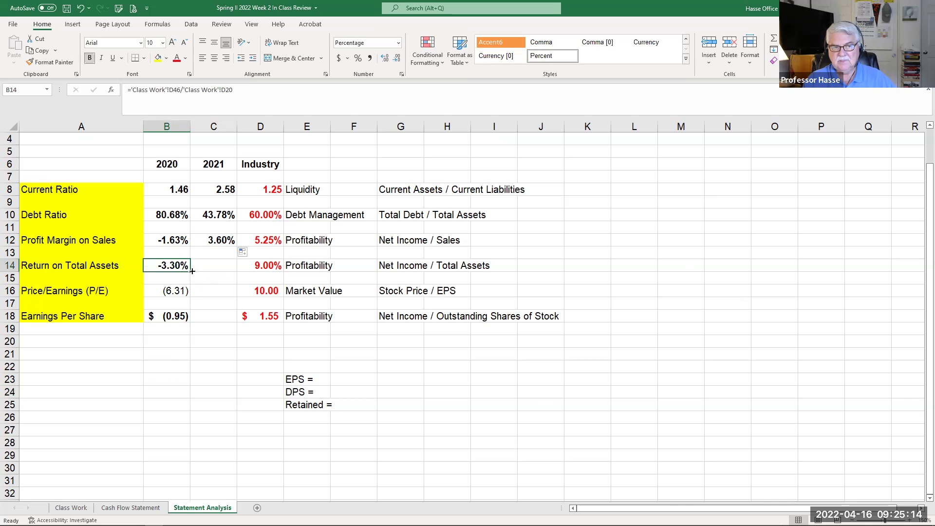
{"action": "left_click_drag", "start_coordinate": [192, 271], "coordinate": [227, 278]}
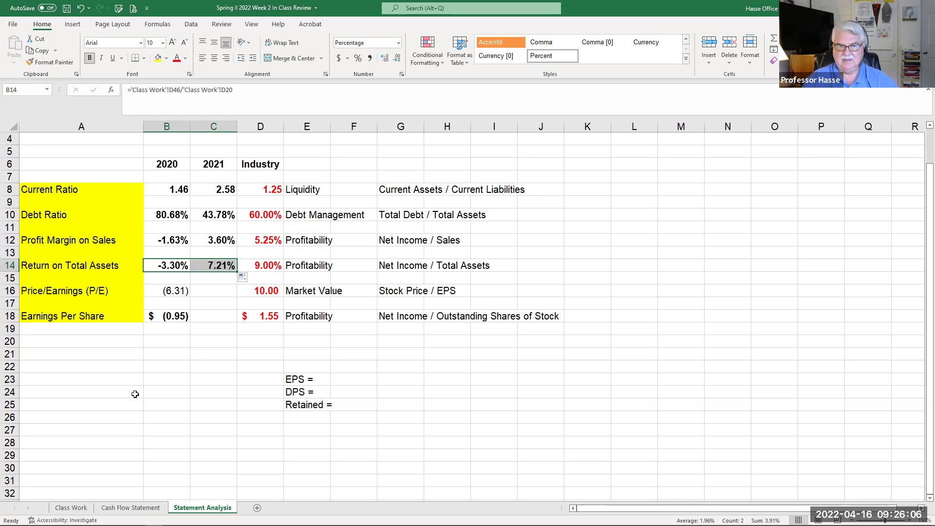
{"action": "left_click", "coordinate": [169, 316]}
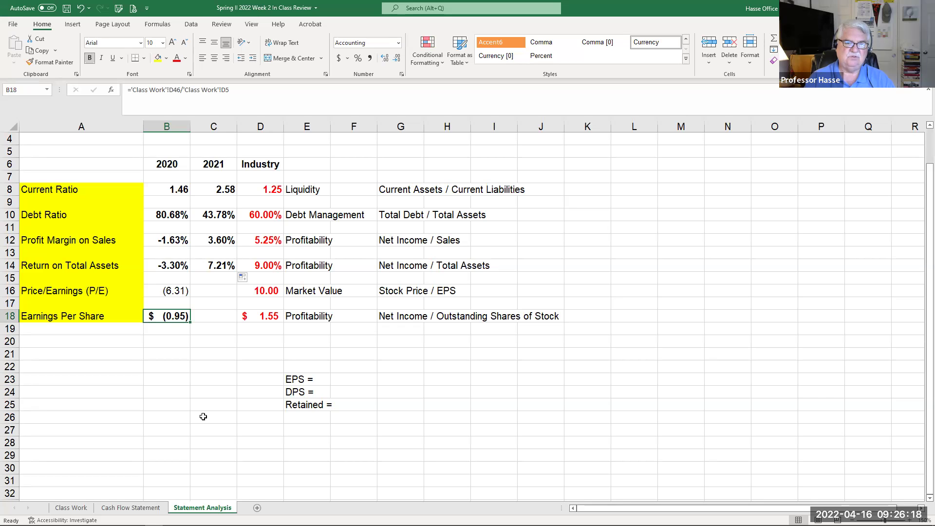
Step: On the Class Work sheet, check 2021 year-end shares outstanding and stock prices
{"action": "left_click", "coordinate": [71, 507]}
{"action": "scroll", "coordinate": [97, 434], "scroll_direction": "up", "scroll_amount": 8}
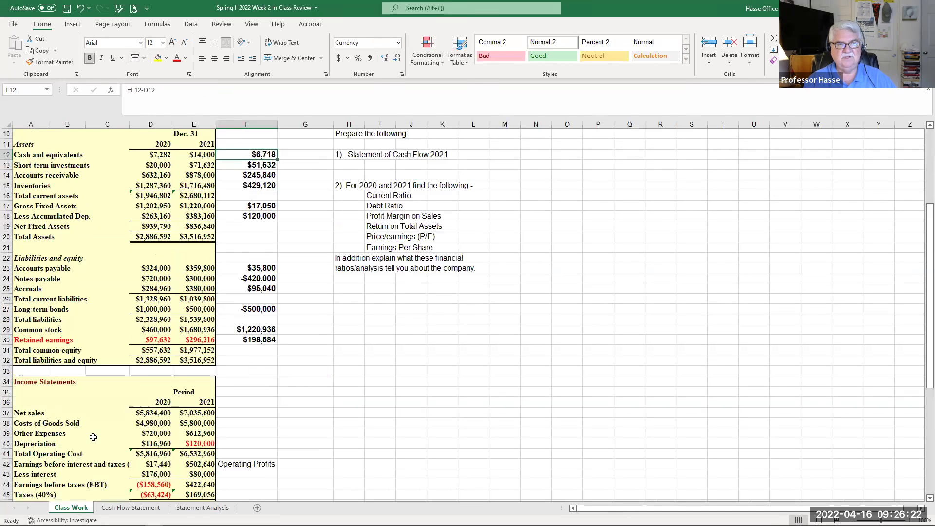
{"action": "left_click", "coordinate": [193, 181]}
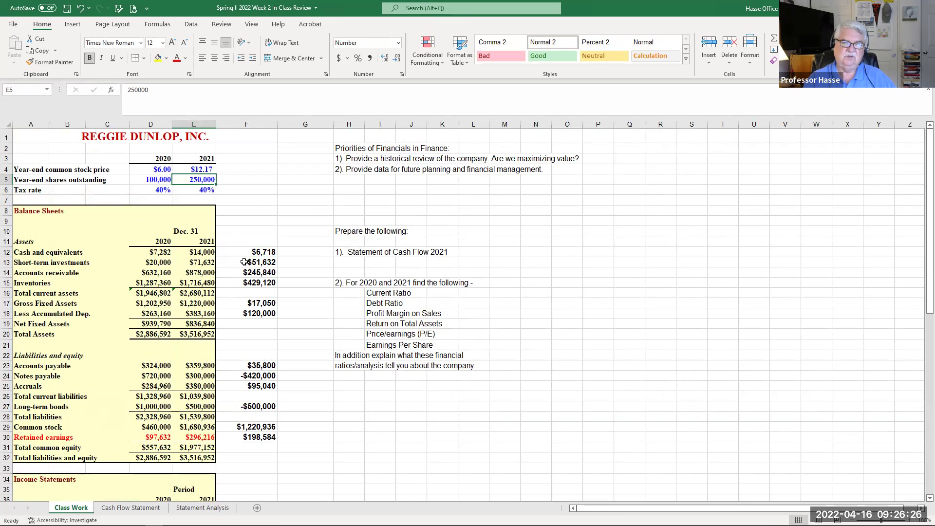
{"action": "scroll", "coordinate": [195, 246], "scroll_direction": "down", "scroll_amount": 2}
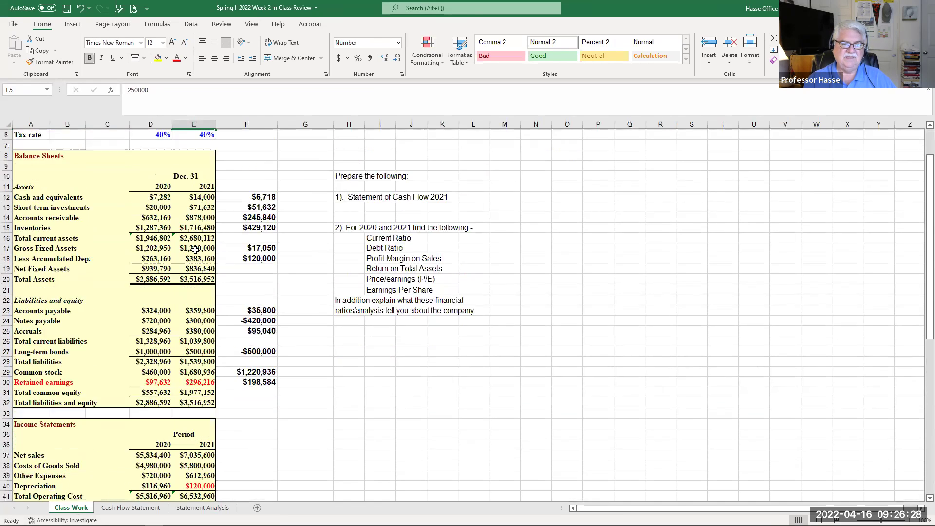
{"action": "scroll", "coordinate": [194, 248], "scroll_direction": "down", "scroll_amount": 4}
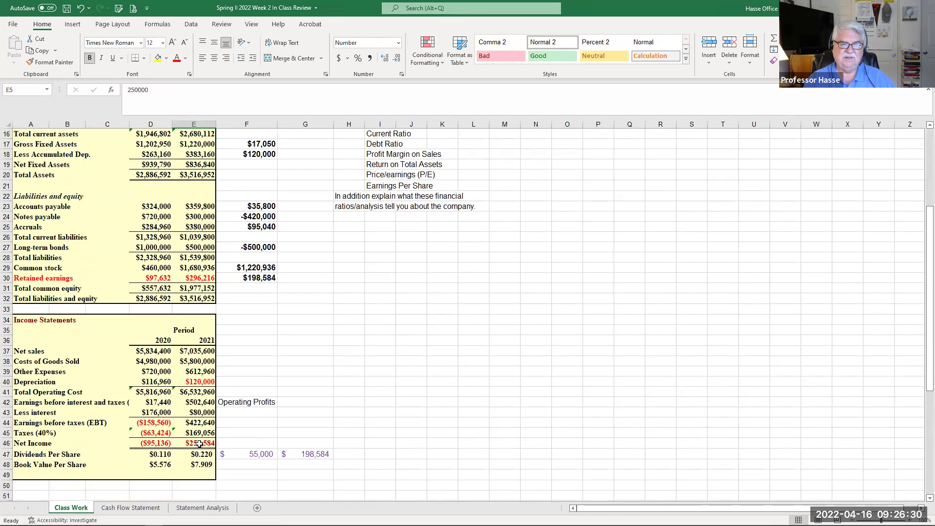
{"action": "scroll", "coordinate": [194, 370], "scroll_direction": "up", "scroll_amount": 5}
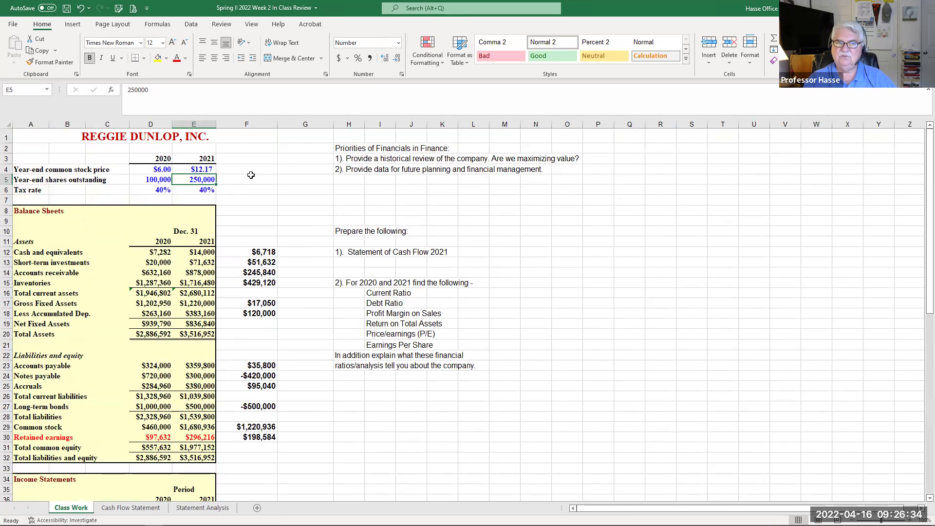
Step: Copy the Earnings Per Share formula into 2021 ($1.01) and enter $1.01 beside EPS =
{"action": "left_click", "coordinate": [202, 508]}
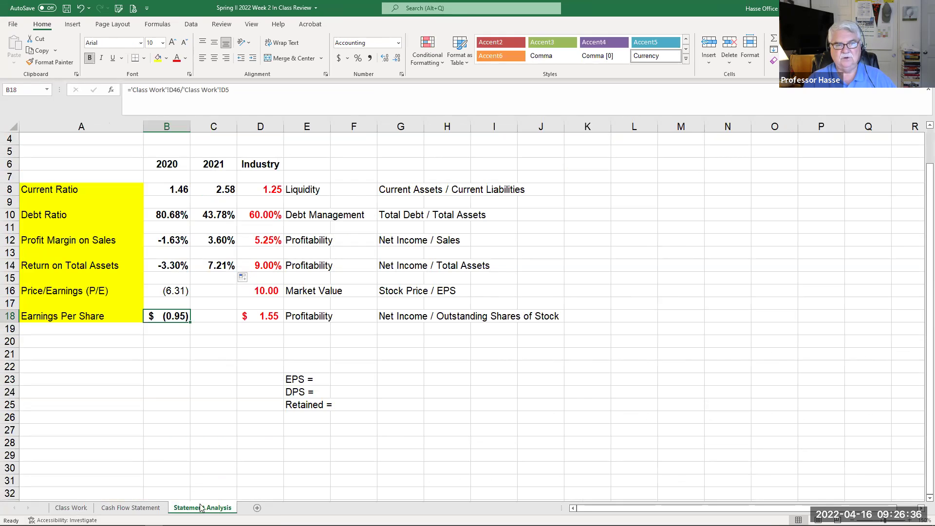
{"action": "left_click_drag", "start_coordinate": [189, 324], "coordinate": [213, 322]}
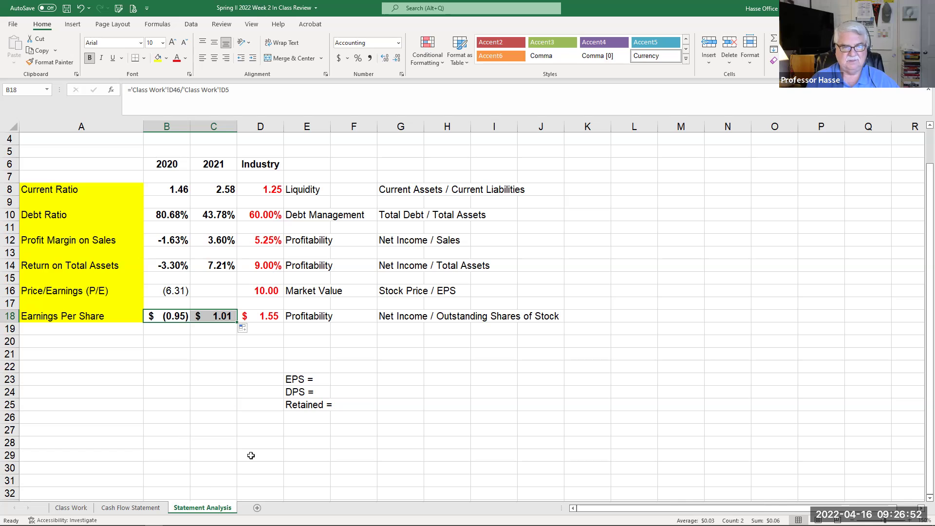
{"action": "left_click", "coordinate": [352, 381]}
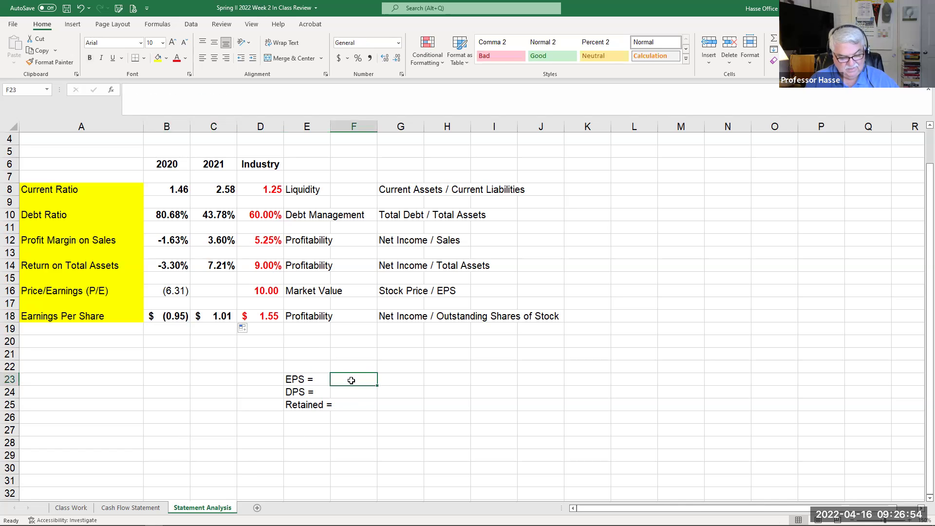
{"action": "type", "text": "$1.01"}
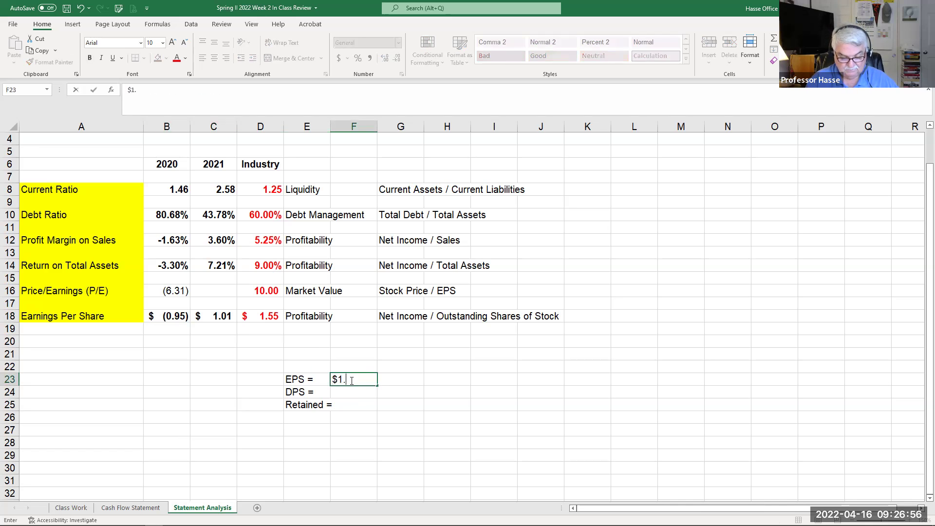
{"action": "left_click", "coordinate": [351, 392]}
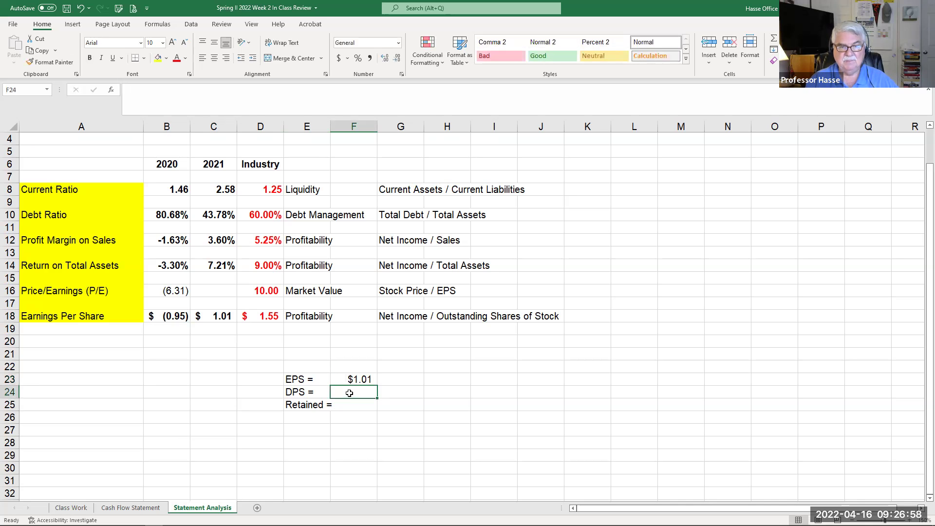
{"action": "left_click", "coordinate": [66, 508]}
{"action": "scroll", "coordinate": [252, 426], "scroll_direction": "down", "scroll_amount": 6}
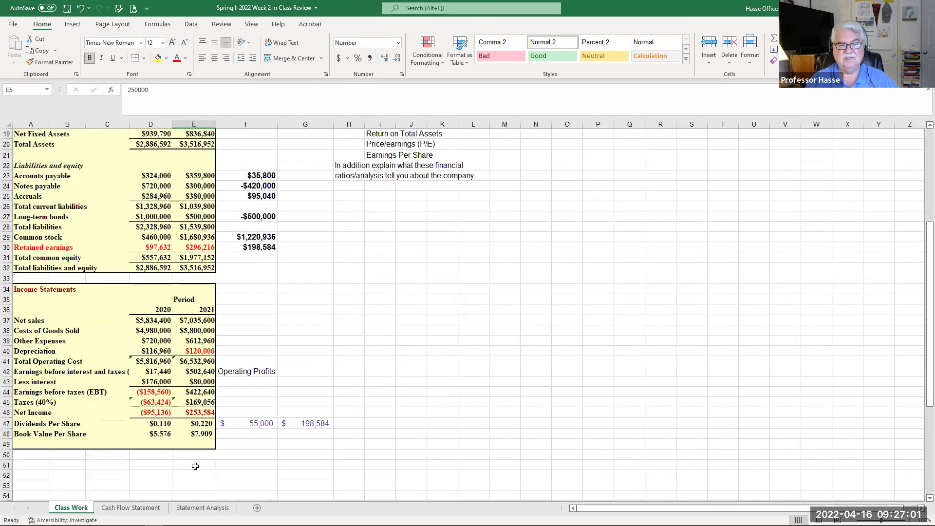
{"action": "left_click", "coordinate": [252, 426]}
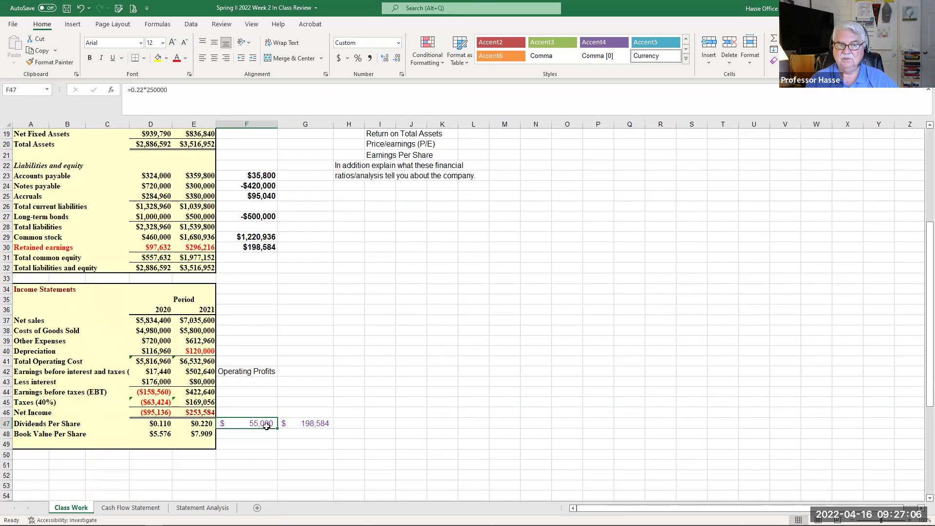
{"action": "left_click", "coordinate": [199, 424]}
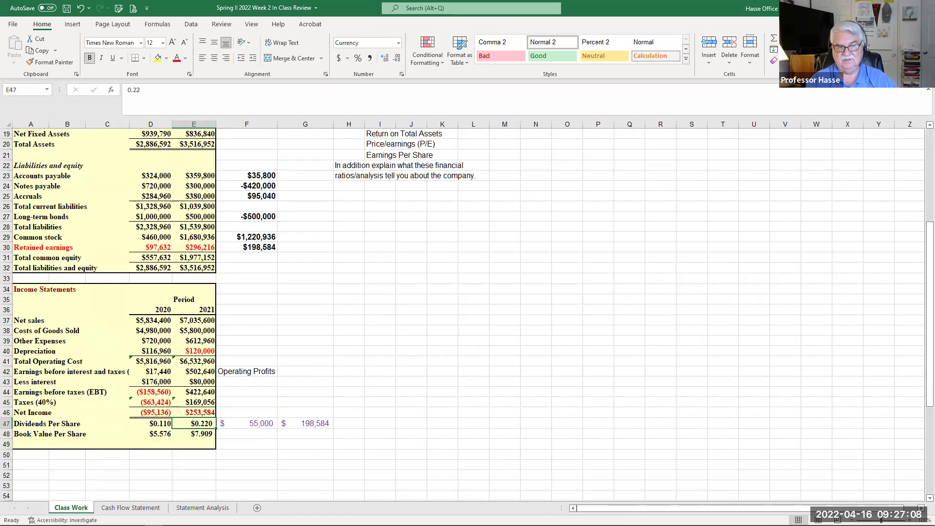
Step: On Statement Analysis, enter DPS as $0.22 and Retained as $0.79 below EPS
{"action": "left_click", "coordinate": [203, 507]}
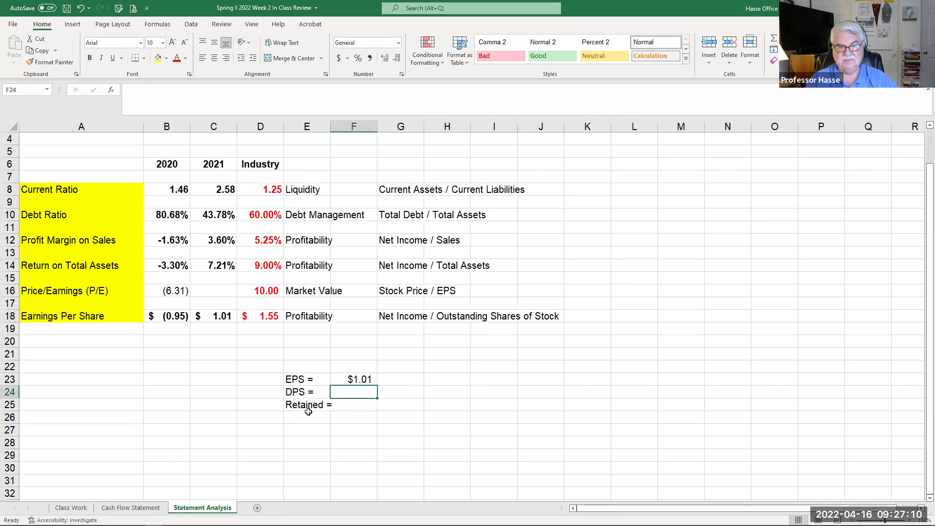
{"action": "type", "text": "$.22"}
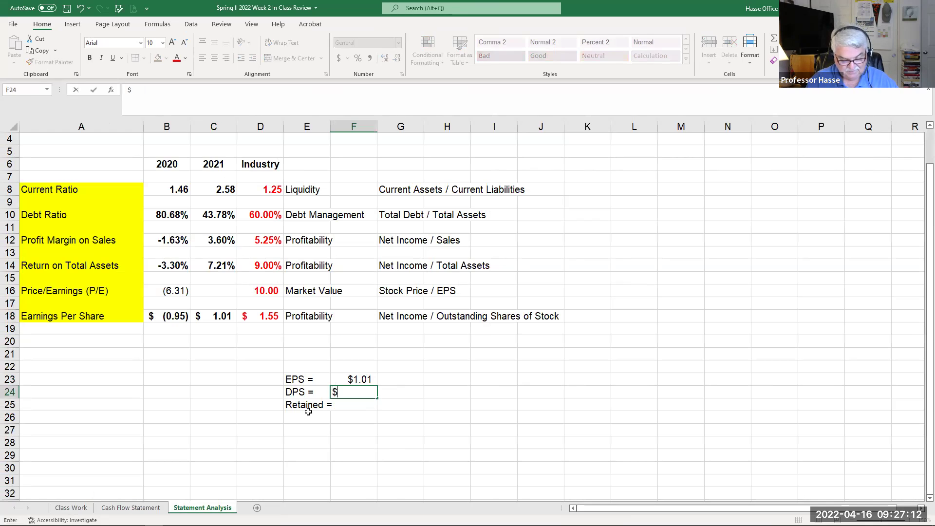
{"action": "left_click", "coordinate": [357, 407]}
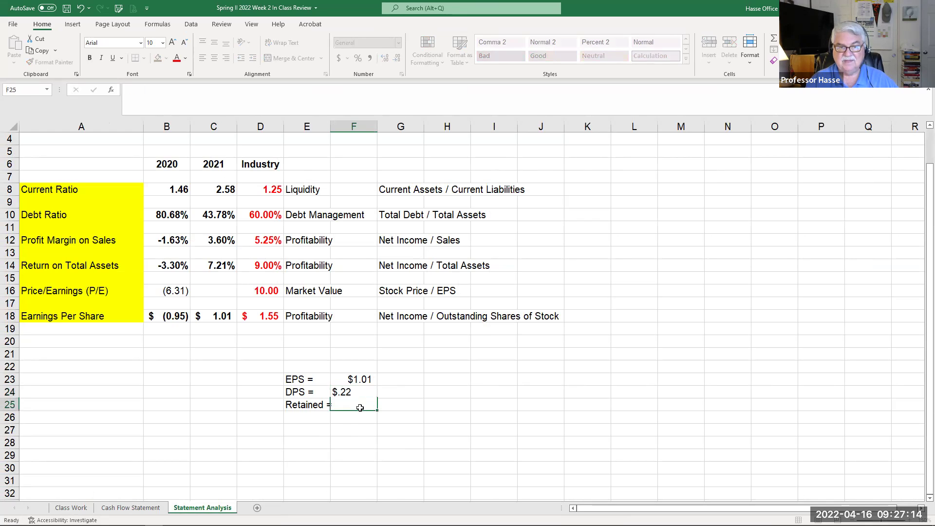
{"action": "type", "text": "$"}
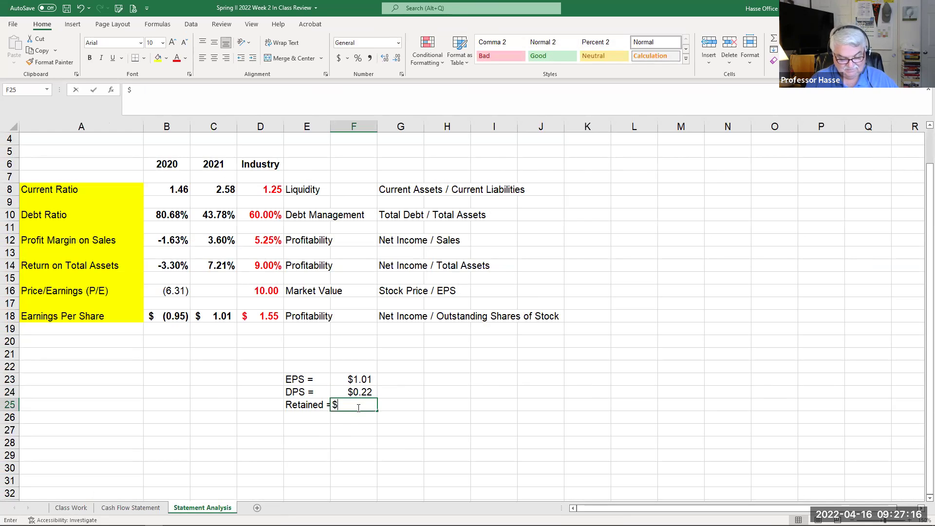
{"action": "type", "text": "0.79"}
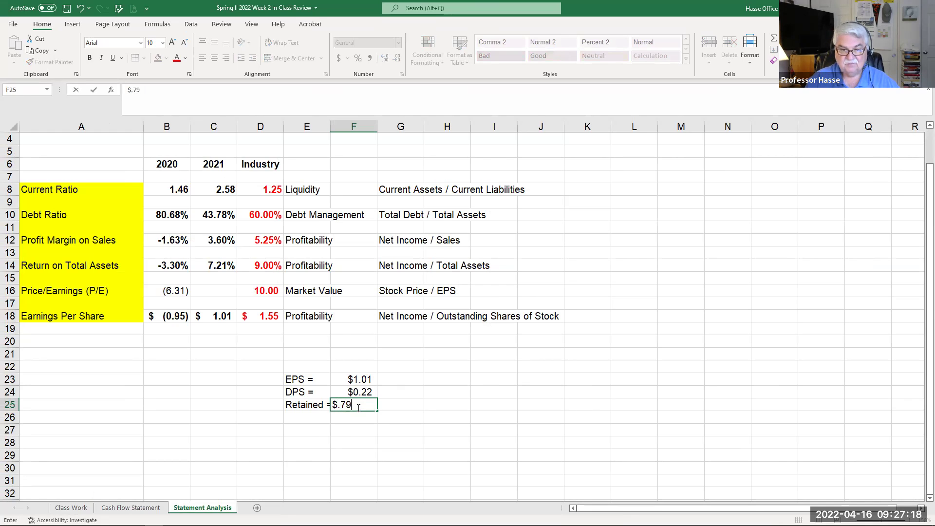
{"action": "key", "text": "Return"}
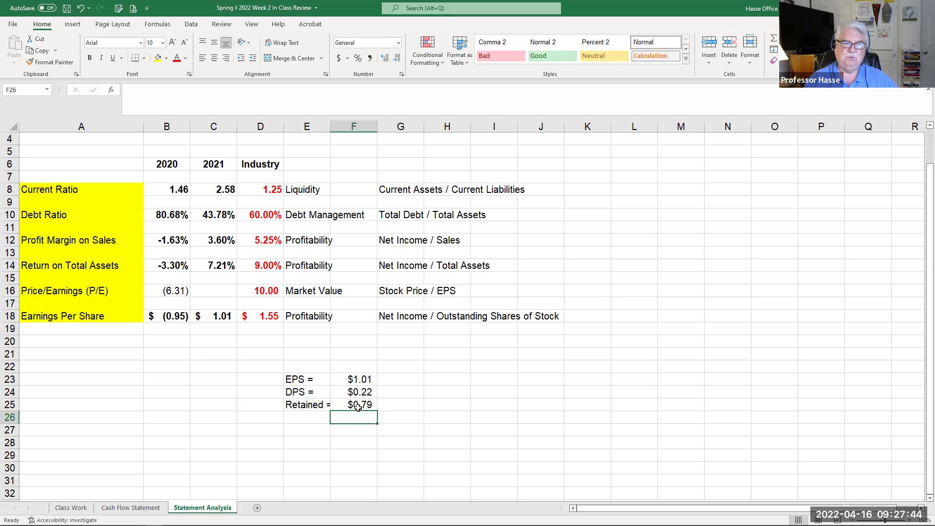
Step: Undo the copied 2021 Price/Earnings value by clearing C16, keeping 2020's (6.31)
{"action": "left_click", "coordinate": [179, 290]}
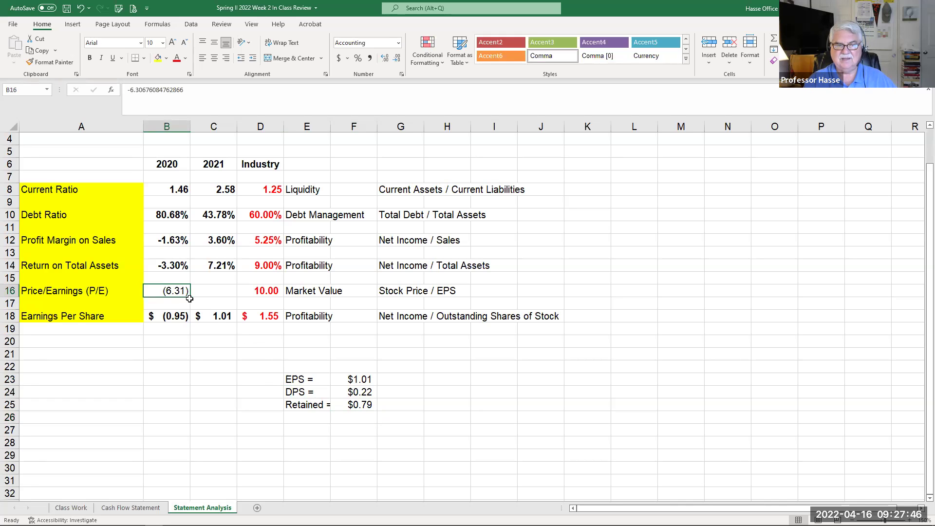
{"action": "left_click_drag", "start_coordinate": [190, 298], "coordinate": [216, 298]}
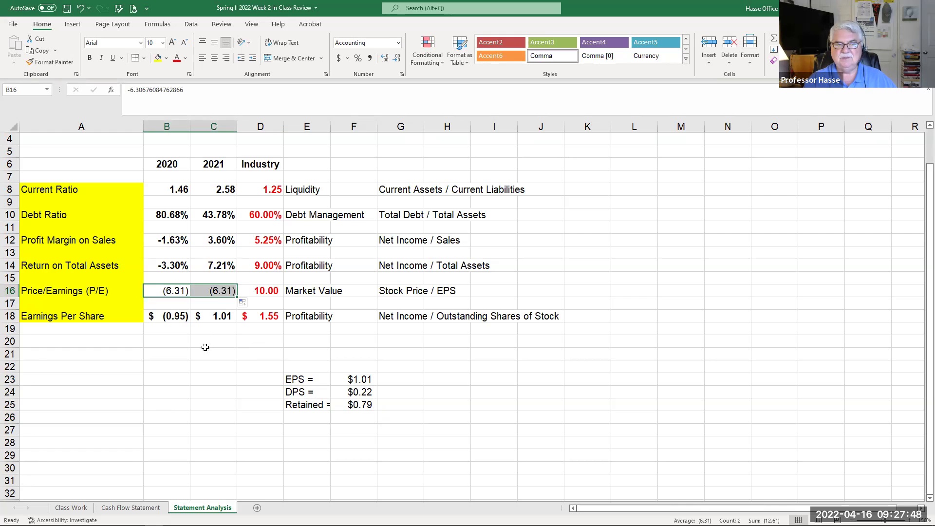
{"action": "left_click_drag", "start_coordinate": [214, 405], "coordinate": [213, 392]}
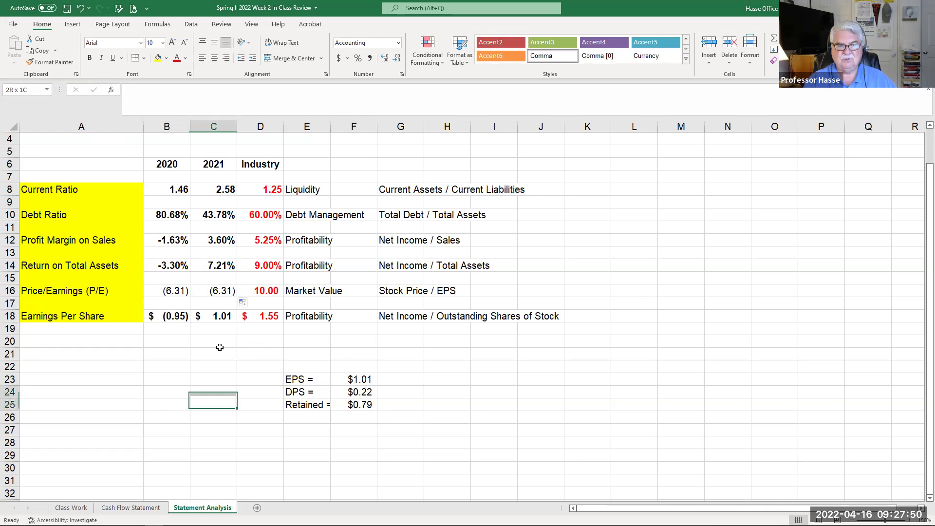
{"action": "left_click", "coordinate": [219, 289]}
{"action": "type", "text": "\\"}
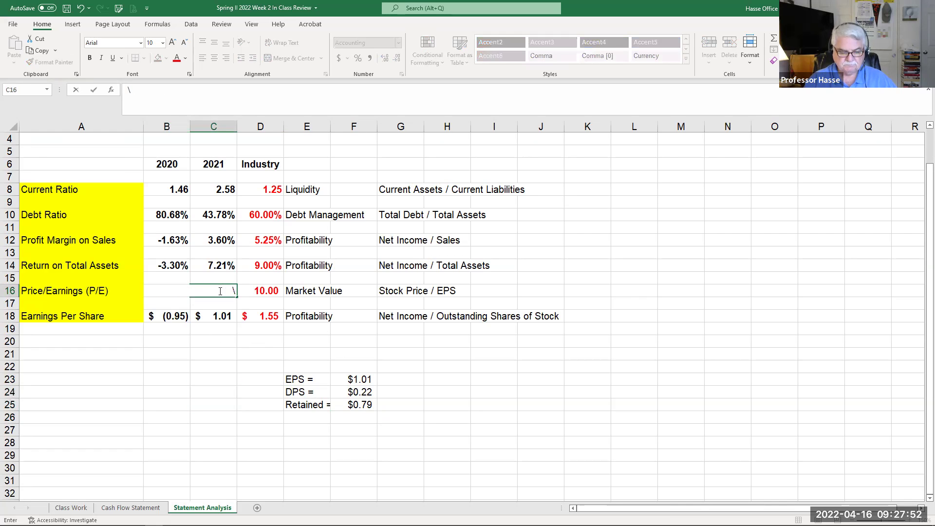
{"action": "key", "text": "Escape"}
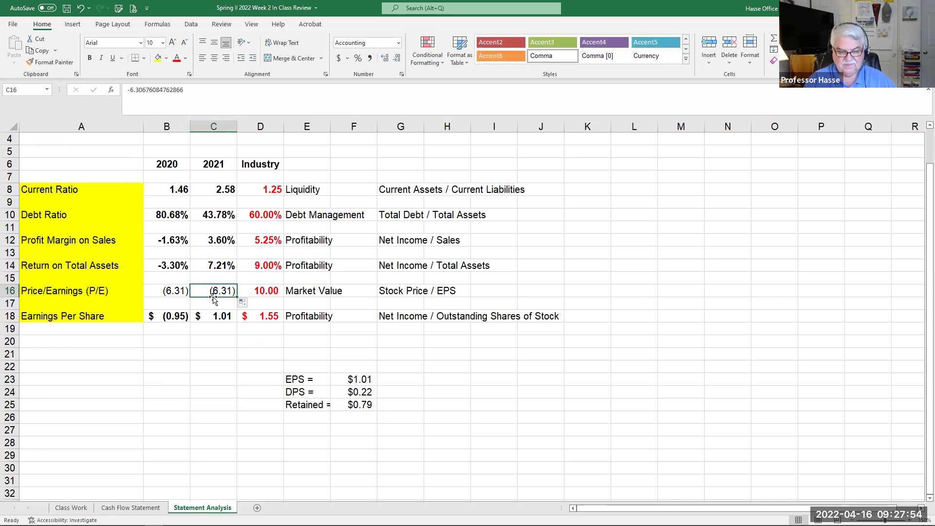
{"action": "key", "text": "Delete"}
{"action": "left_click", "coordinate": [204, 363]}
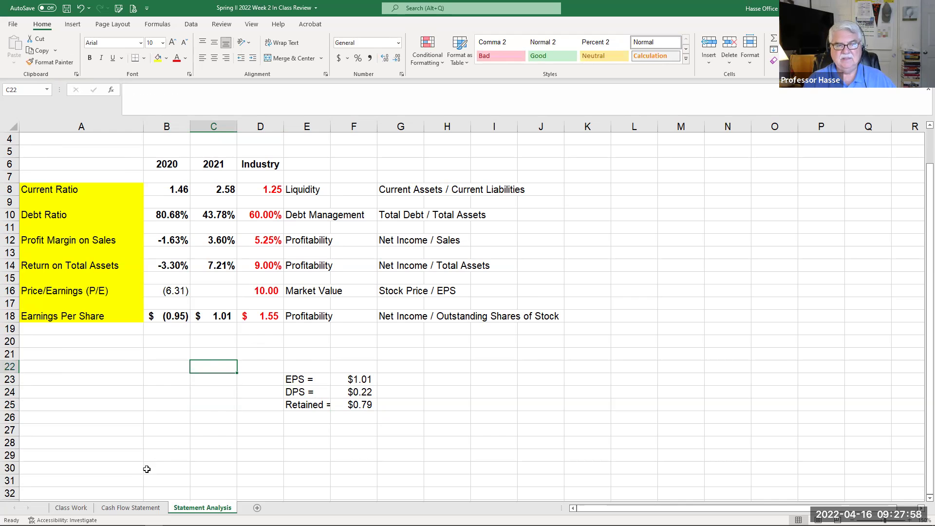
Step: On the Class Work sheet, read the year-end stock prices: $6.00 (2020) and $12.17 (2021)
{"action": "left_click", "coordinate": [71, 507]}
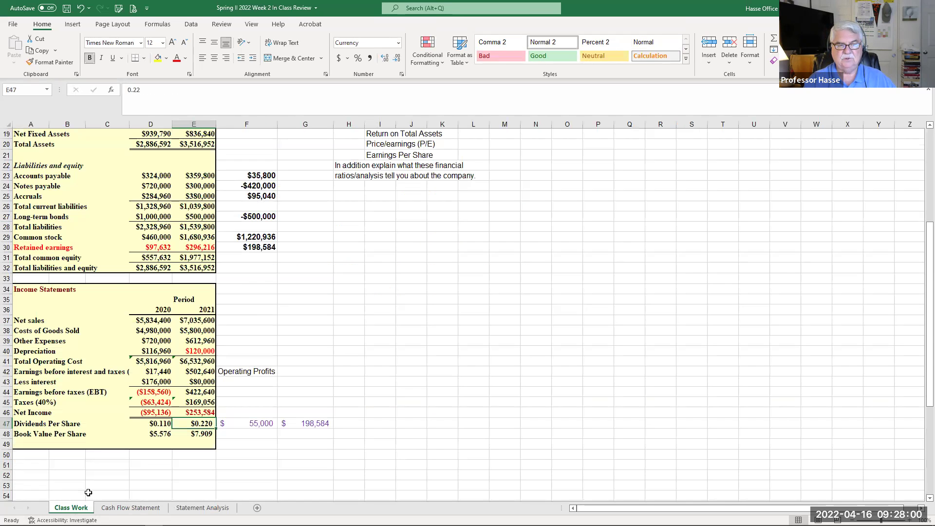
{"action": "left_click", "coordinate": [202, 507]}
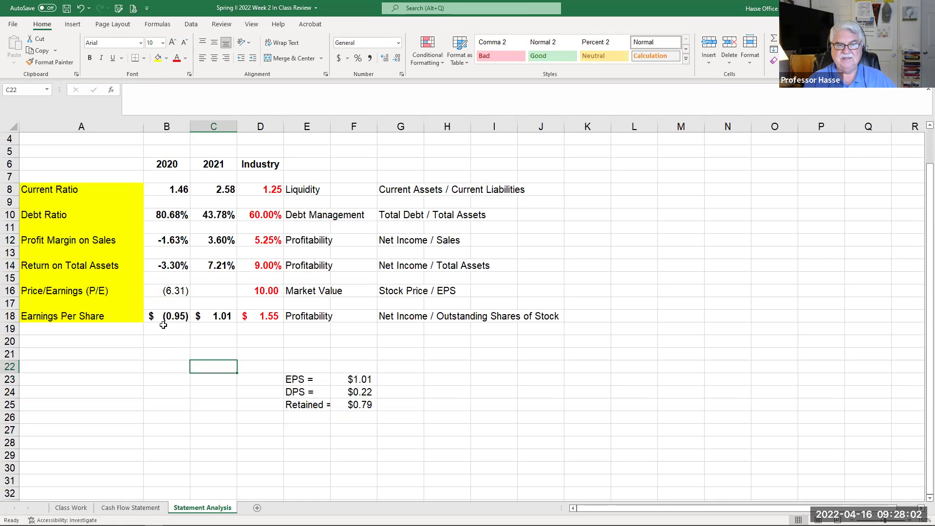
{"action": "left_click", "coordinate": [70, 507]}
{"action": "scroll", "coordinate": [92, 448], "scroll_direction": "up", "scroll_amount": 1}
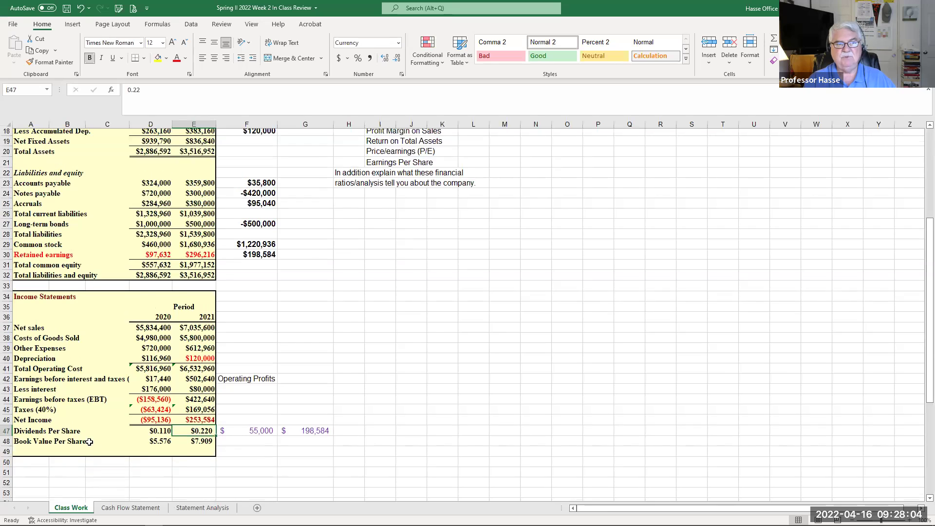
{"action": "scroll", "coordinate": [90, 441], "scroll_direction": "up", "scroll_amount": 6}
{"action": "left_click", "coordinate": [165, 171]}
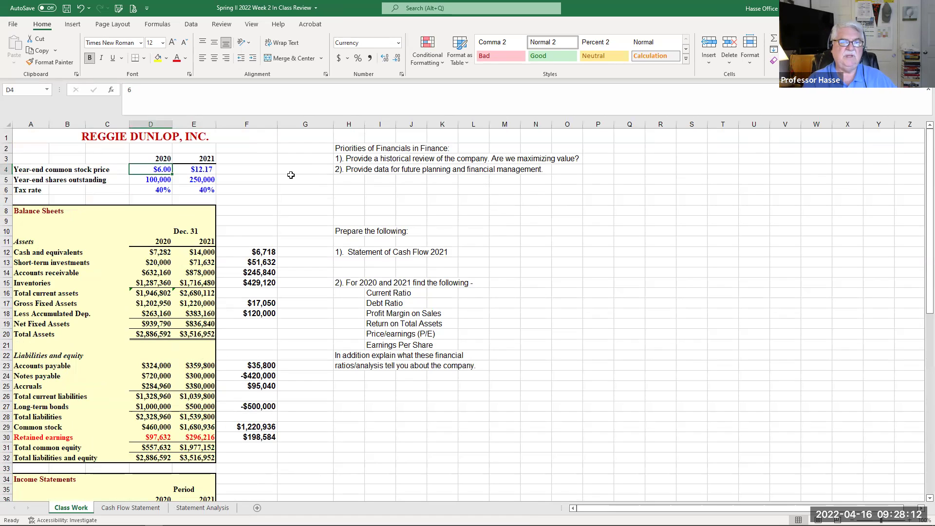
{"action": "left_click", "coordinate": [191, 169]}
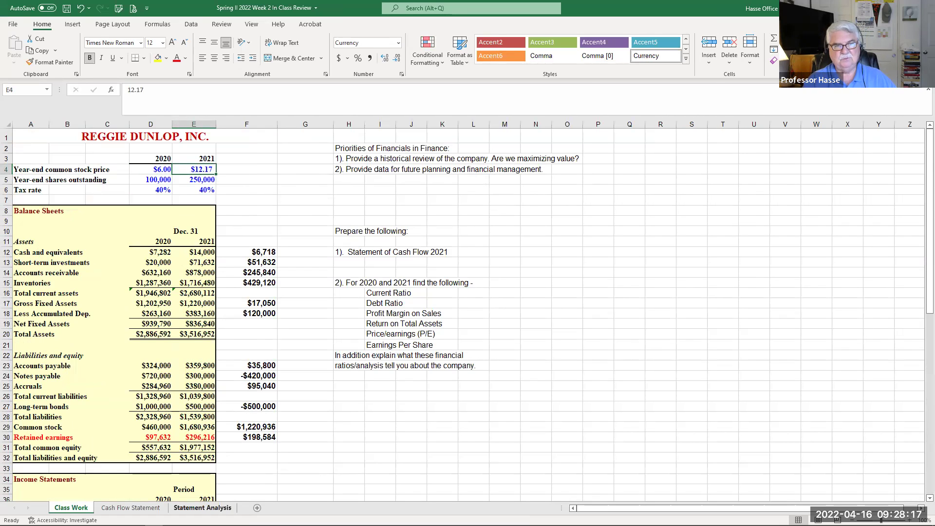
Step: Enter =12.17/1.01 in C16 for a 2021 Price/Earnings ratio of 12.05
{"action": "left_click", "coordinate": [218, 506]}
{"action": "left_click", "coordinate": [211, 290]}
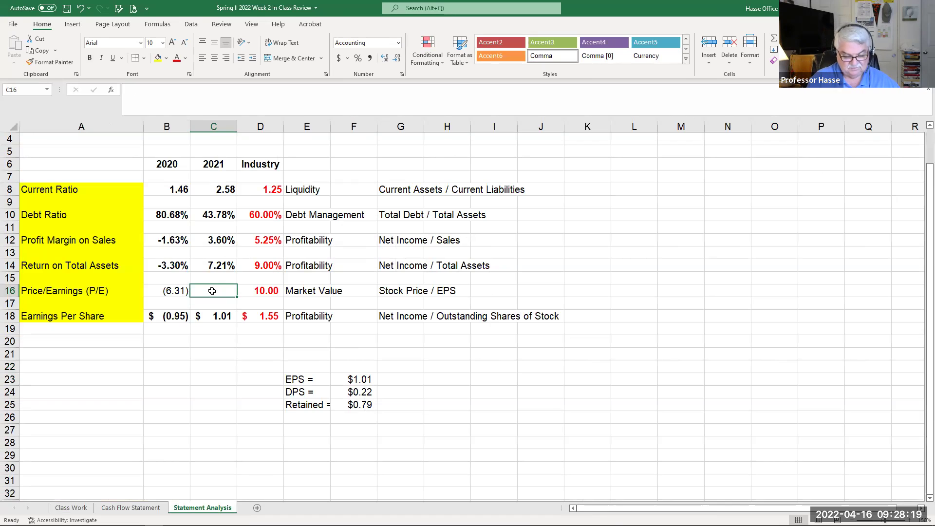
{"action": "type", "text": "=12."}
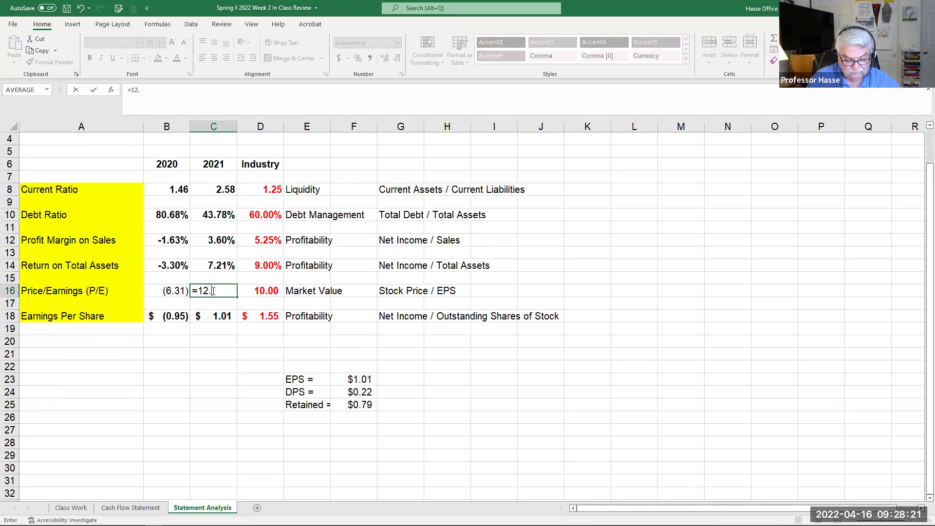
{"action": "type", "text": "17/1"}
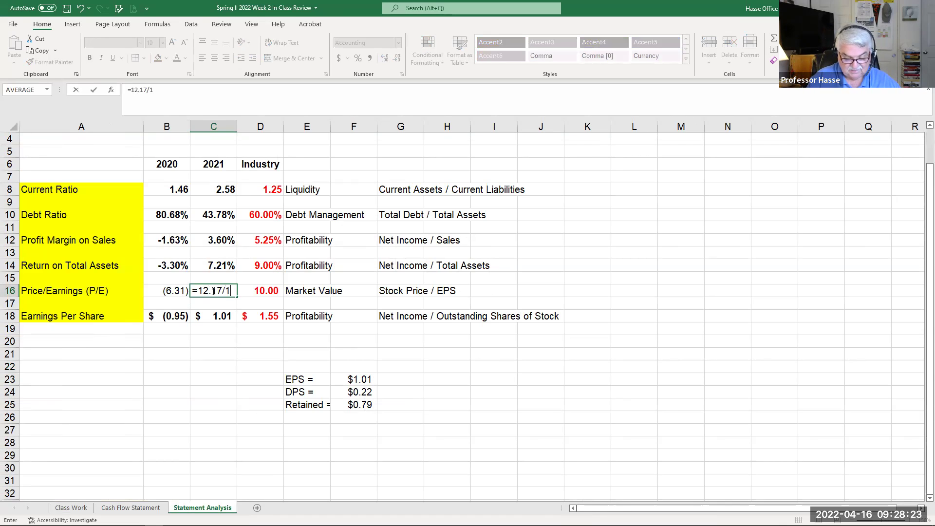
{"action": "type", "text": ".01"}
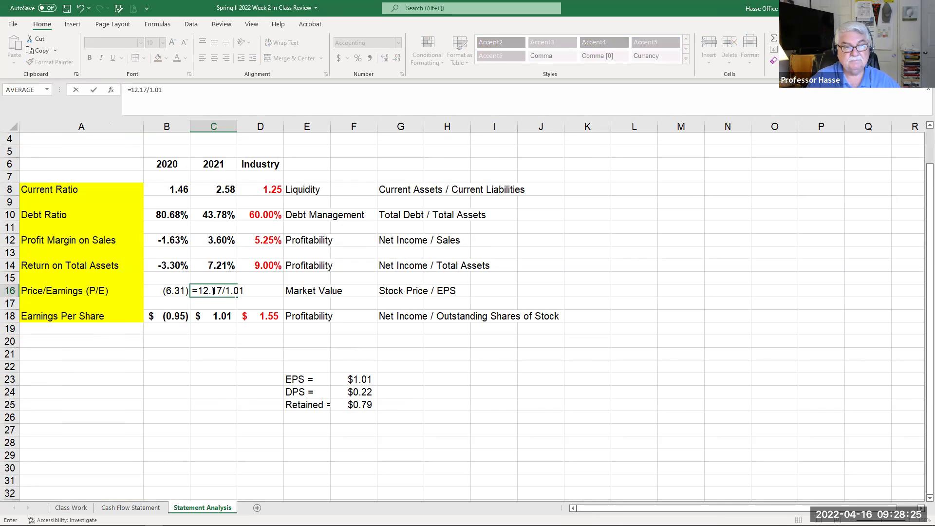
{"action": "key", "text": "Return"}
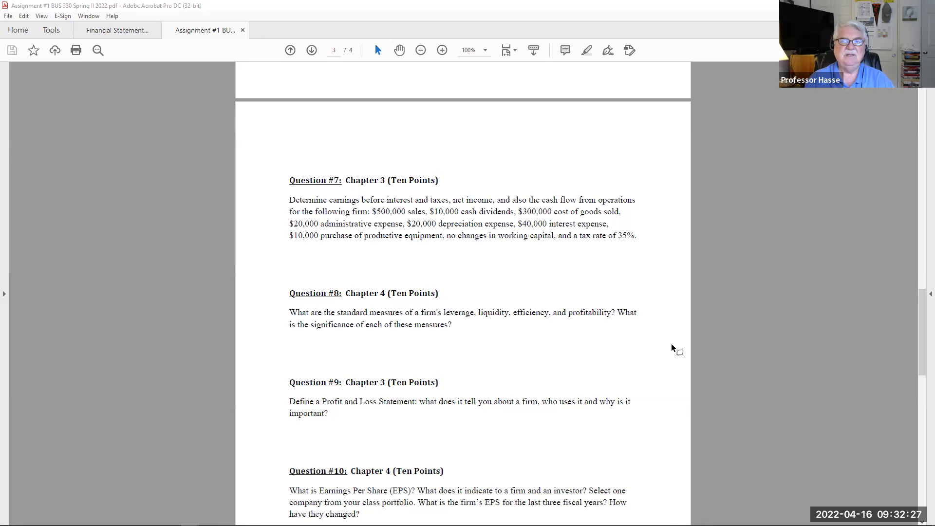
Step: Scroll the assignment PDF down to Question #10 on Earnings Per Share and the start of Question #11
{"action": "scroll", "coordinate": [628, 339], "scroll_direction": "down", "scroll_amount": 3}
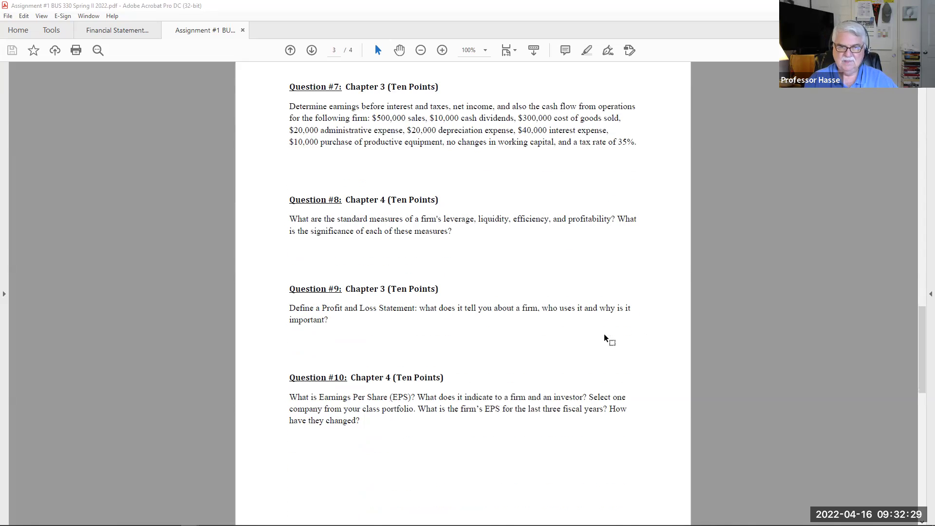
{"action": "scroll", "coordinate": [606, 340], "scroll_direction": "down", "scroll_amount": 1}
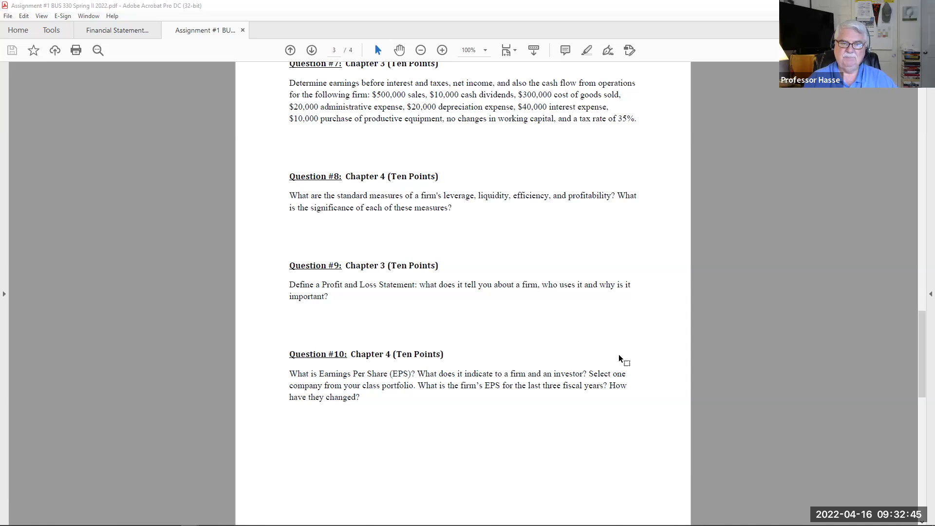
{"action": "scroll", "coordinate": [538, 330], "scroll_direction": "down", "scroll_amount": 4}
{"action": "scroll", "coordinate": [538, 326], "scroll_direction": "down", "scroll_amount": 1}
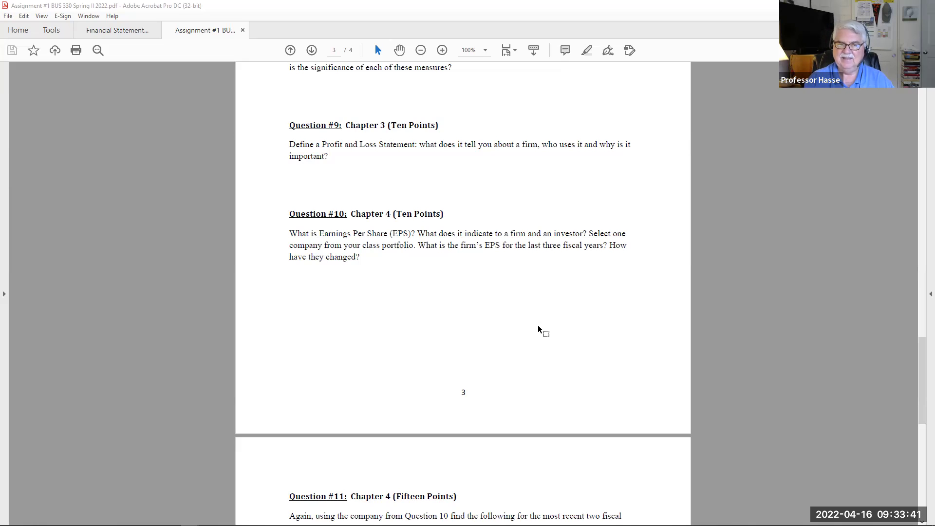
{"action": "scroll", "coordinate": [495, 325], "scroll_direction": "down", "scroll_amount": 3}
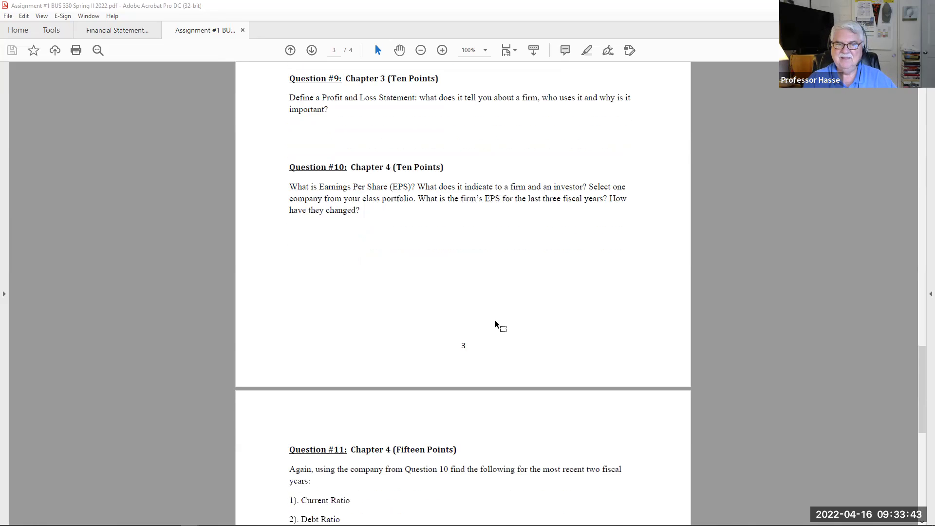
Step: Scroll on to page 4 to read Question #11's list of ratios
{"action": "scroll", "coordinate": [495, 326], "scroll_direction": "down", "scroll_amount": 1}
{"action": "scroll", "coordinate": [493, 324], "scroll_direction": "down", "scroll_amount": 1}
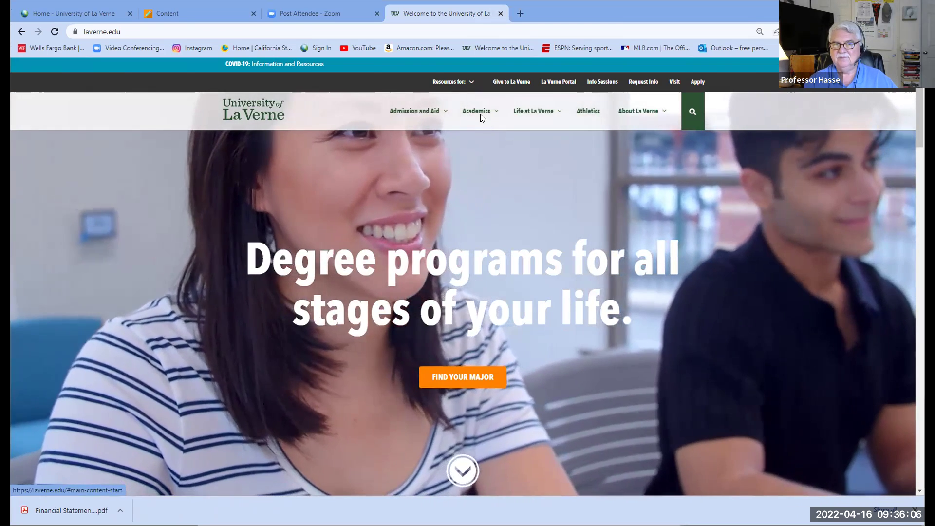
Step: From the La Verne homepage, go to the Wilson Library site and its Databases page
{"action": "mouse_move", "coordinate": [481, 118]}
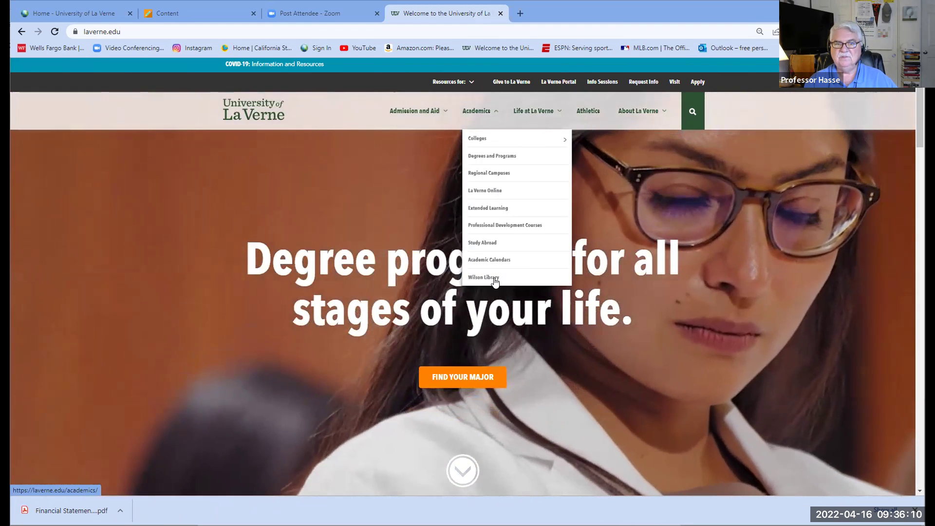
{"action": "left_click", "coordinate": [494, 278]}
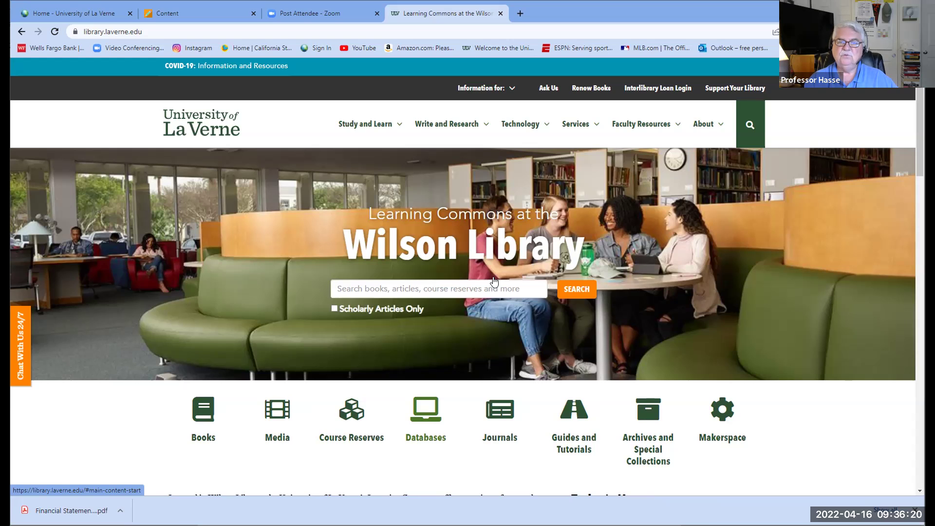
{"action": "left_click", "coordinate": [422, 410]}
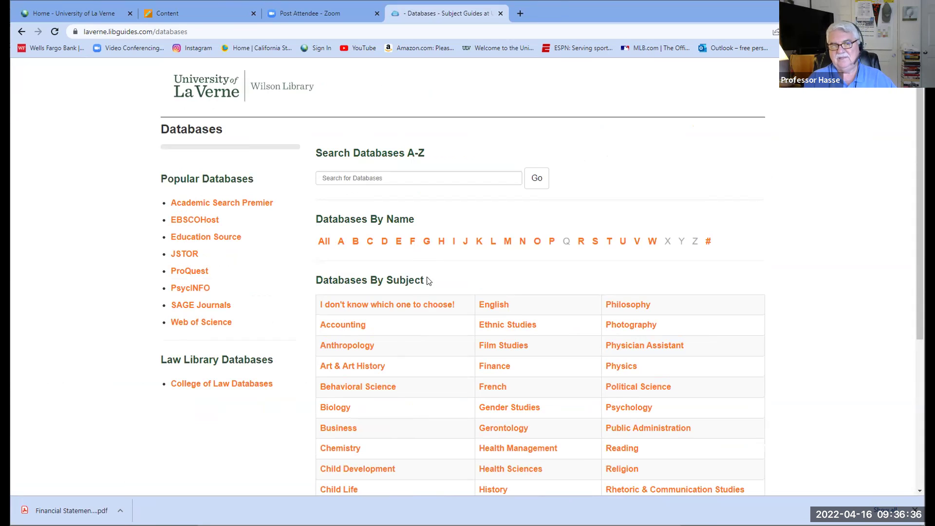
Step: Filter databases to the Business subject and scroll its Best Bets from ABI/INFORM to Value Line
{"action": "left_click", "coordinate": [339, 429]}
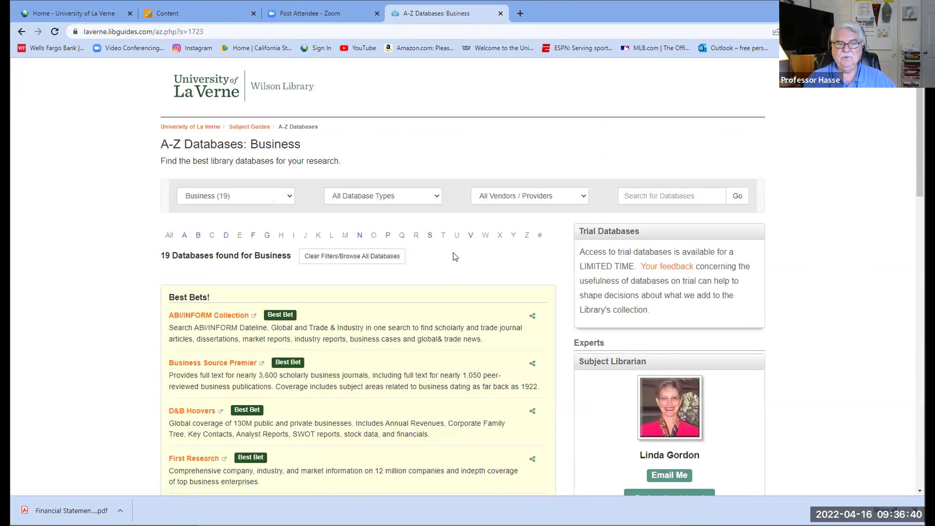
{"action": "scroll", "coordinate": [453, 258], "scroll_direction": "down", "scroll_amount": 1}
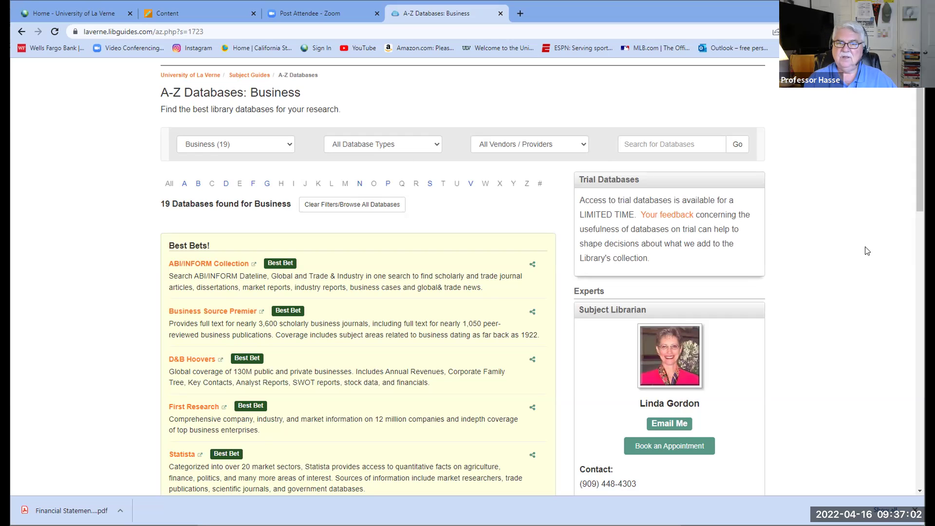
{"action": "scroll", "coordinate": [861, 263], "scroll_direction": "down", "scroll_amount": 1}
{"action": "scroll", "coordinate": [861, 262], "scroll_direction": "down", "scroll_amount": 2}
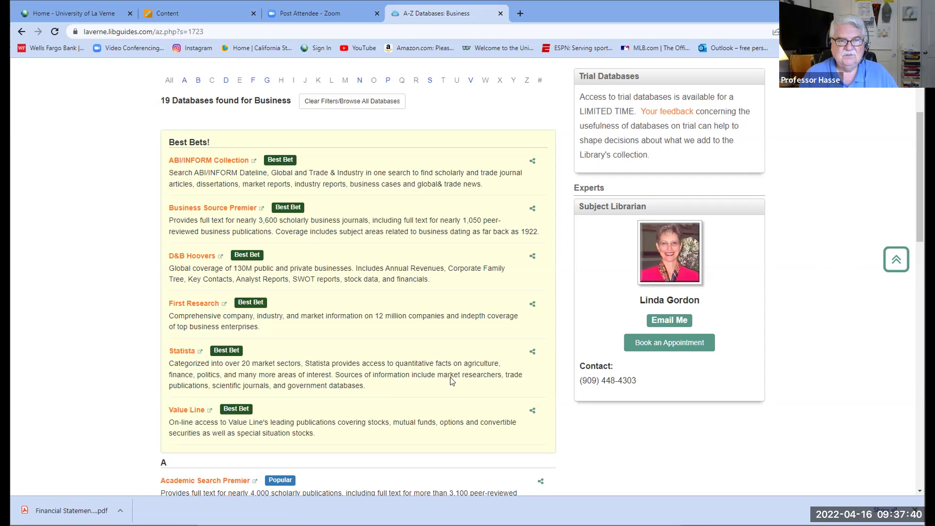
Step: Open D&B Hoovers from the Business list and sign in with the university account
{"action": "left_click", "coordinate": [182, 257]}
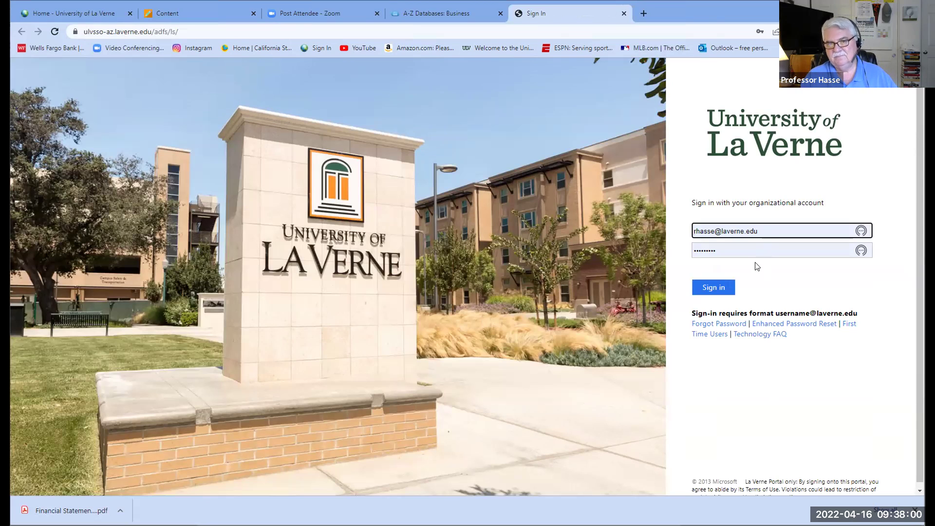
{"action": "left_click", "coordinate": [708, 287]}
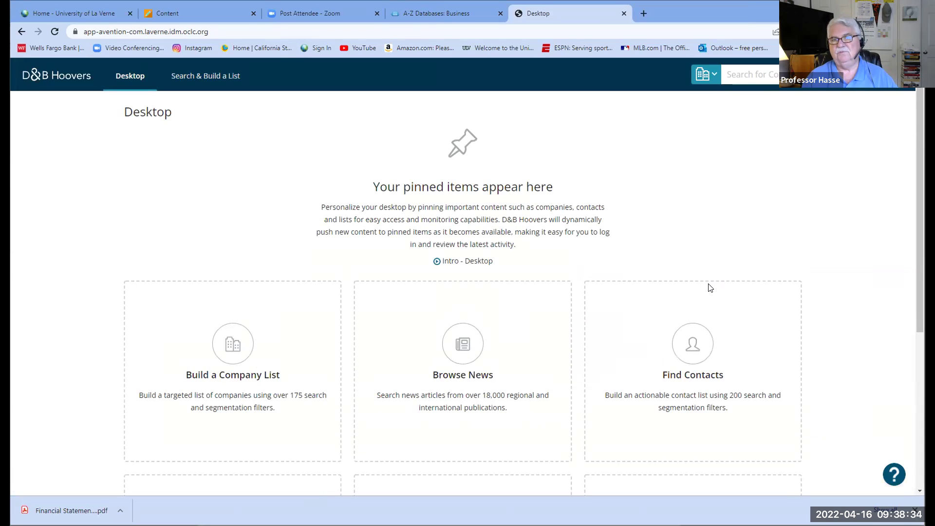
Step: Search D&B Hoovers for 'Walt Disney' and open the Walt Disney Parks and Resorts U.S., Inc. profile
{"action": "left_click", "coordinate": [740, 74]}
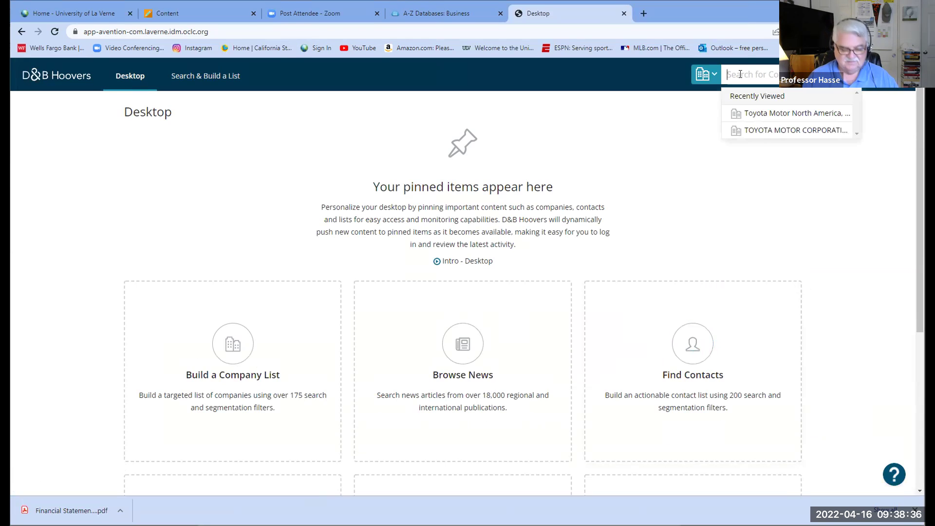
{"action": "type", "text": "Wa"}
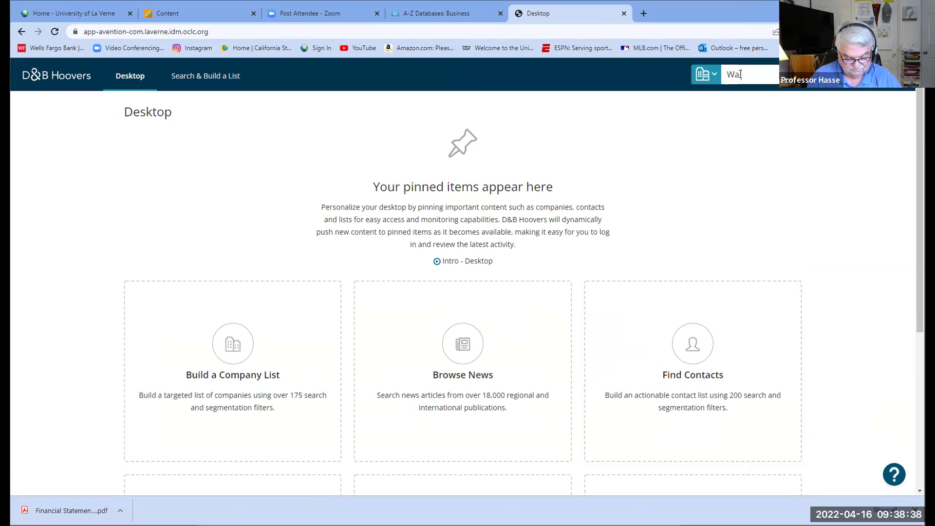
{"action": "type", "text": "lt Disney"}
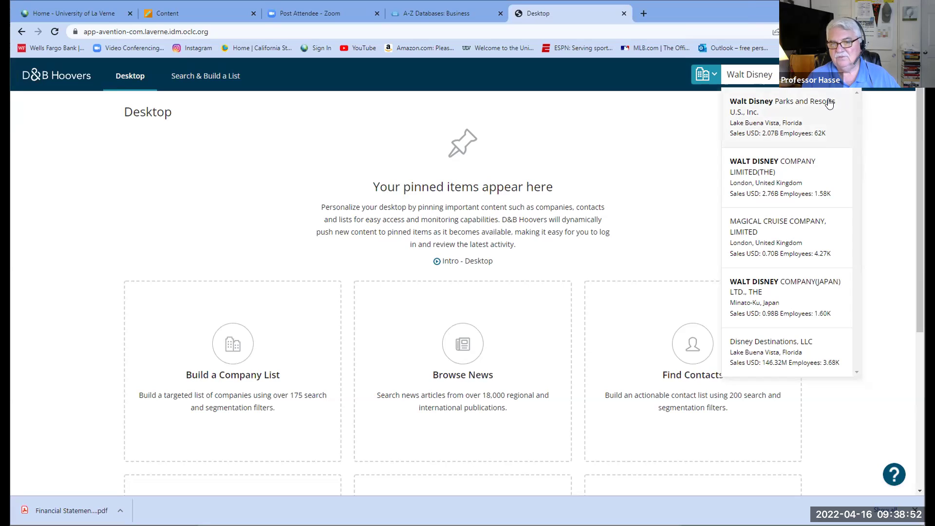
{"action": "left_click", "coordinate": [773, 106]}
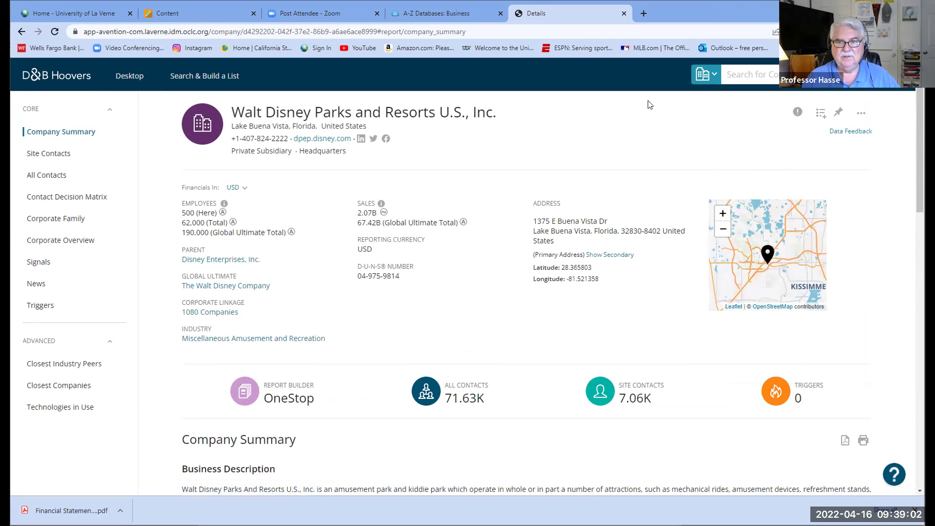
{"action": "scroll", "coordinate": [531, 121], "scroll_direction": "down", "scroll_amount": 3}
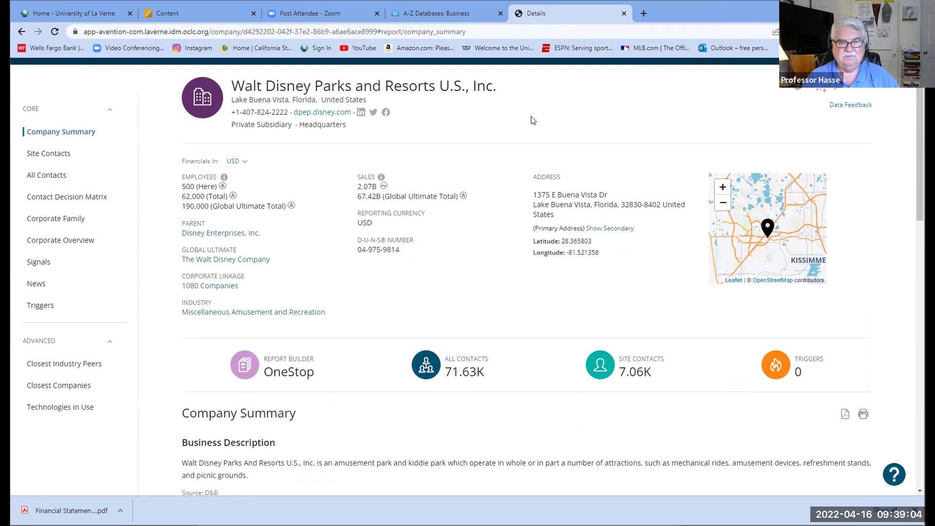
{"action": "scroll", "coordinate": [531, 120], "scroll_direction": "up", "scroll_amount": 3}
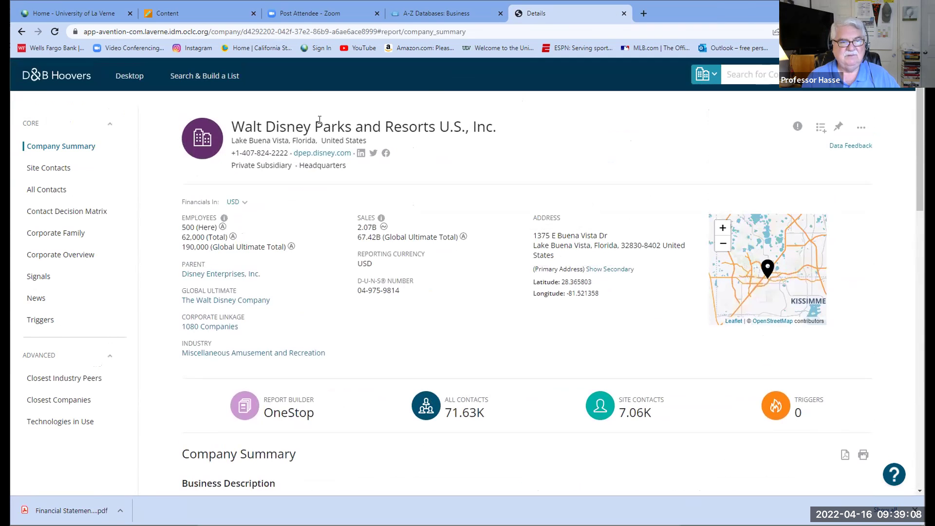
{"action": "scroll", "coordinate": [342, 96], "scroll_direction": "down", "scroll_amount": 6}
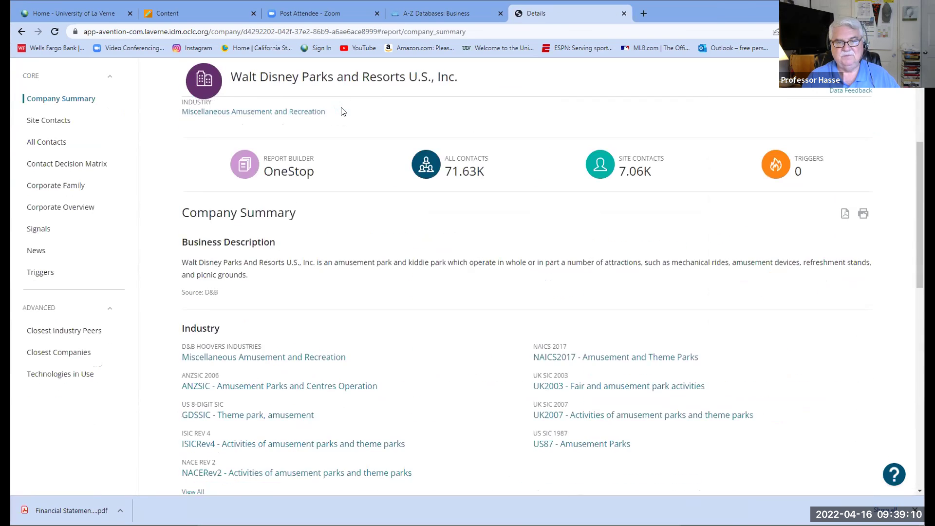
{"action": "scroll", "coordinate": [339, 115], "scroll_direction": "down", "scroll_amount": 5}
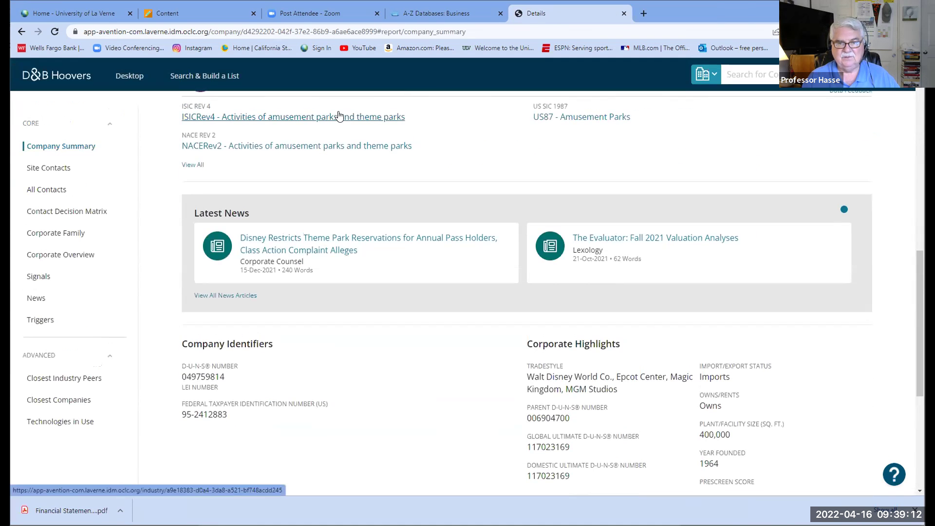
{"action": "scroll", "coordinate": [339, 116], "scroll_direction": "up", "scroll_amount": 5}
{"action": "scroll", "coordinate": [339, 115], "scroll_direction": "up", "scroll_amount": 5}
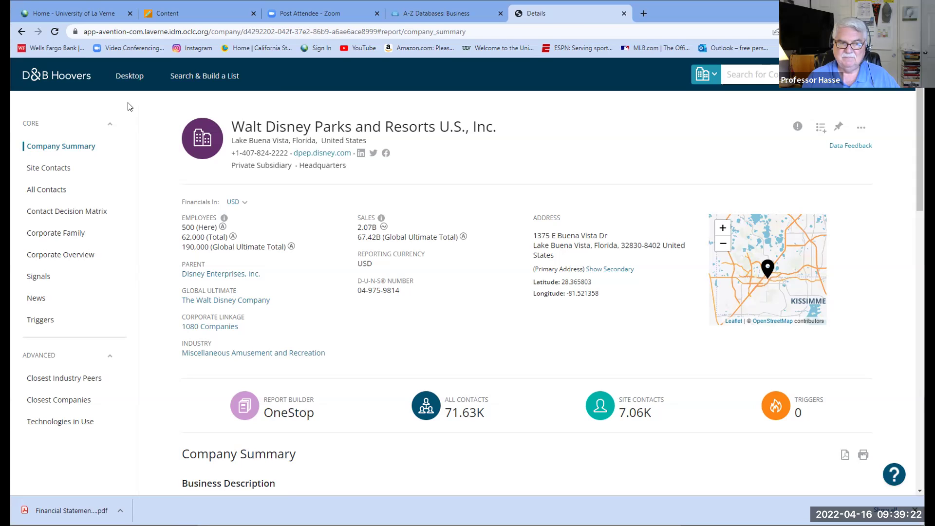
{"action": "scroll", "coordinate": [149, 162], "scroll_direction": "down", "scroll_amount": 3}
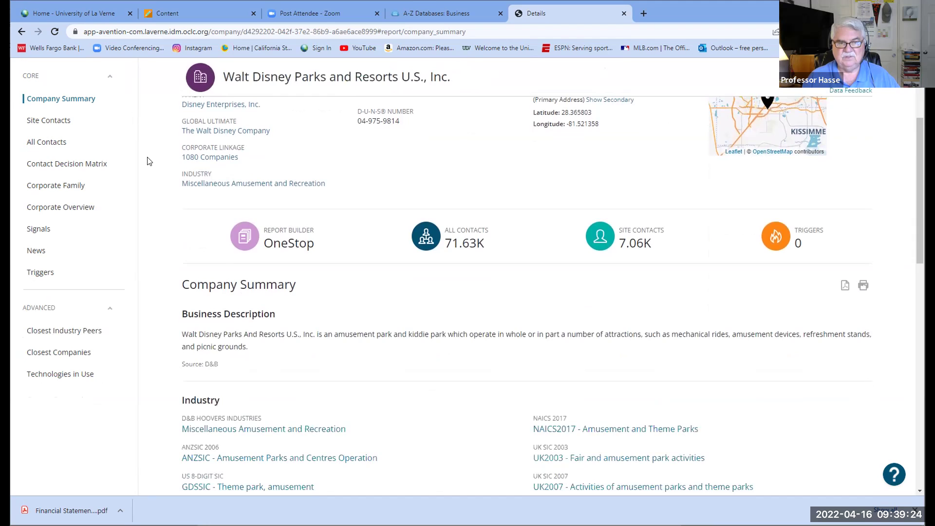
{"action": "scroll", "coordinate": [149, 162], "scroll_direction": "up", "scroll_amount": 4}
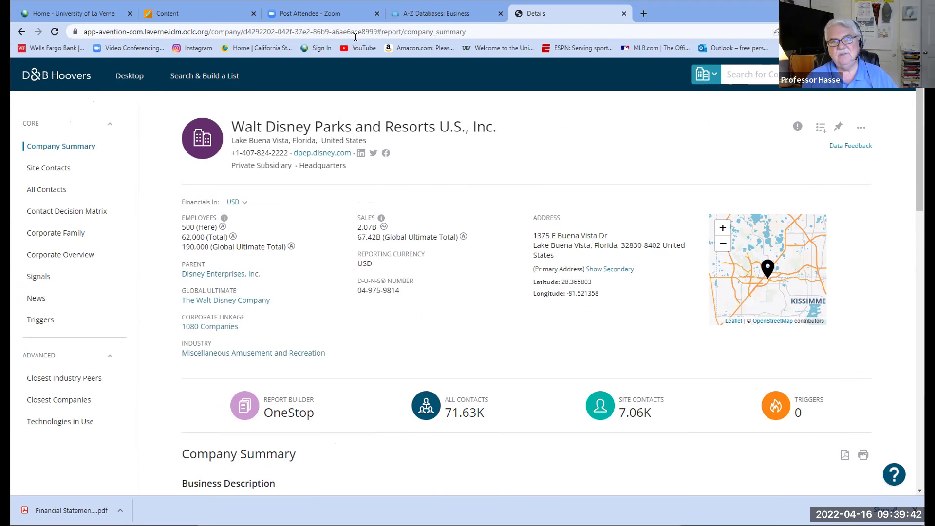
Step: Close the D&B Hoovers company profile tab to return to the Business databases list
{"action": "left_click", "coordinate": [623, 14]}
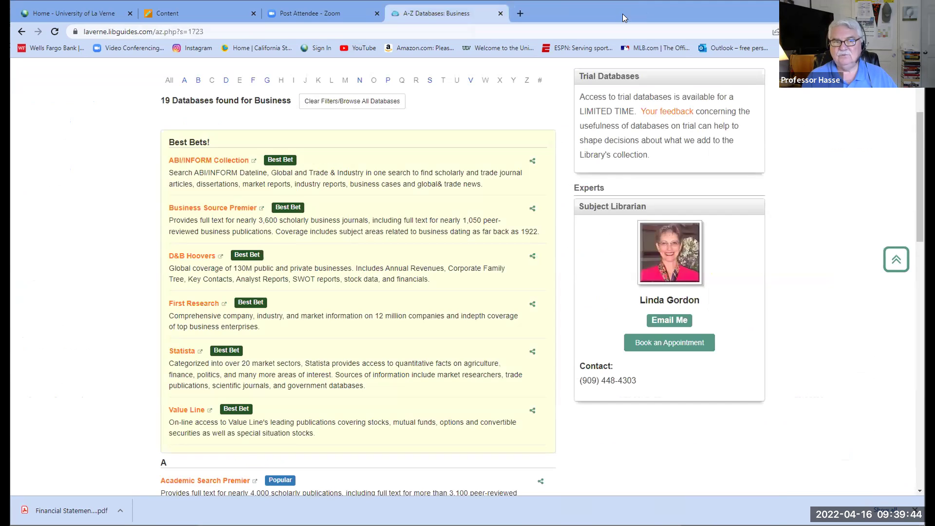